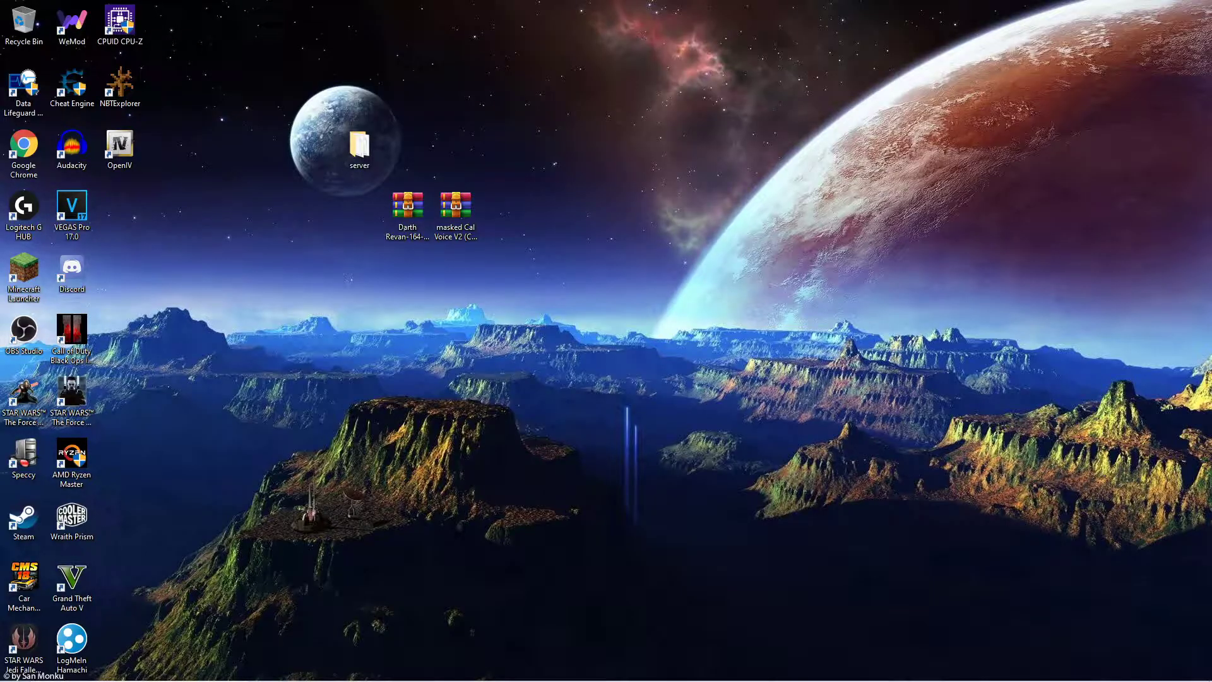
# Step: Restore the Chrome window showing the Darth Revan vs. Second Sister YouTube video
pyautogui.click(325, 675)
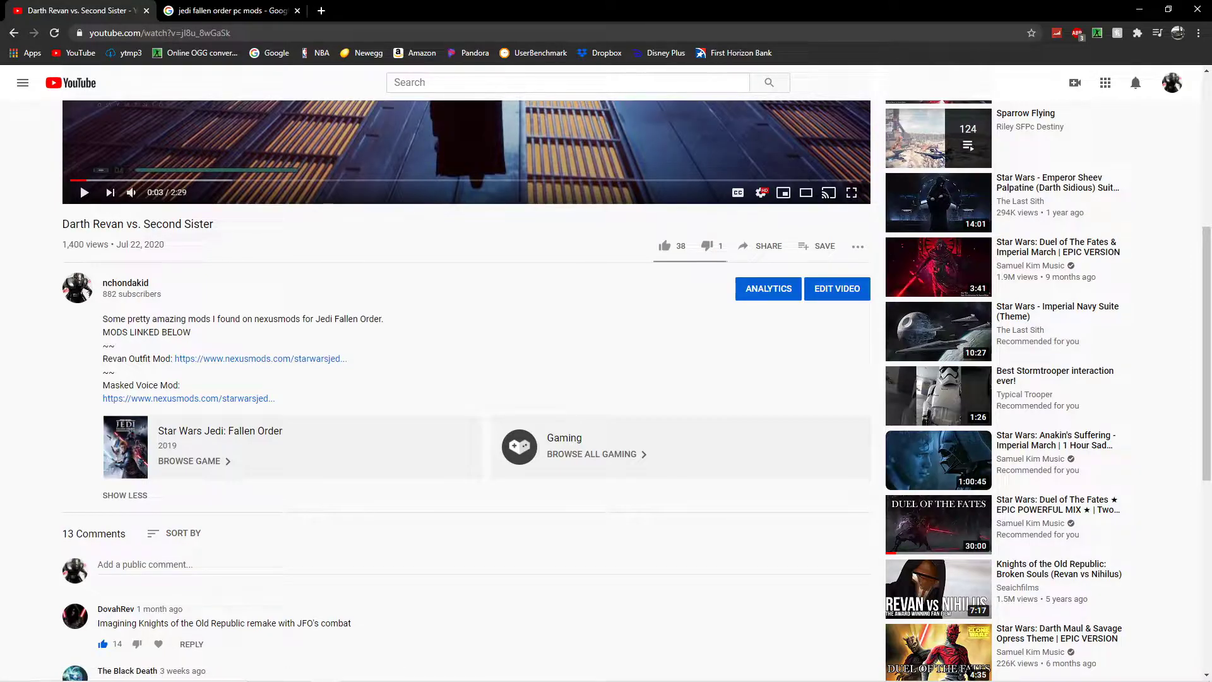
# Step: Switch to the Chrome tab with Google results for 'jedi fallen order pc mods'
pyautogui.click(230, 11)
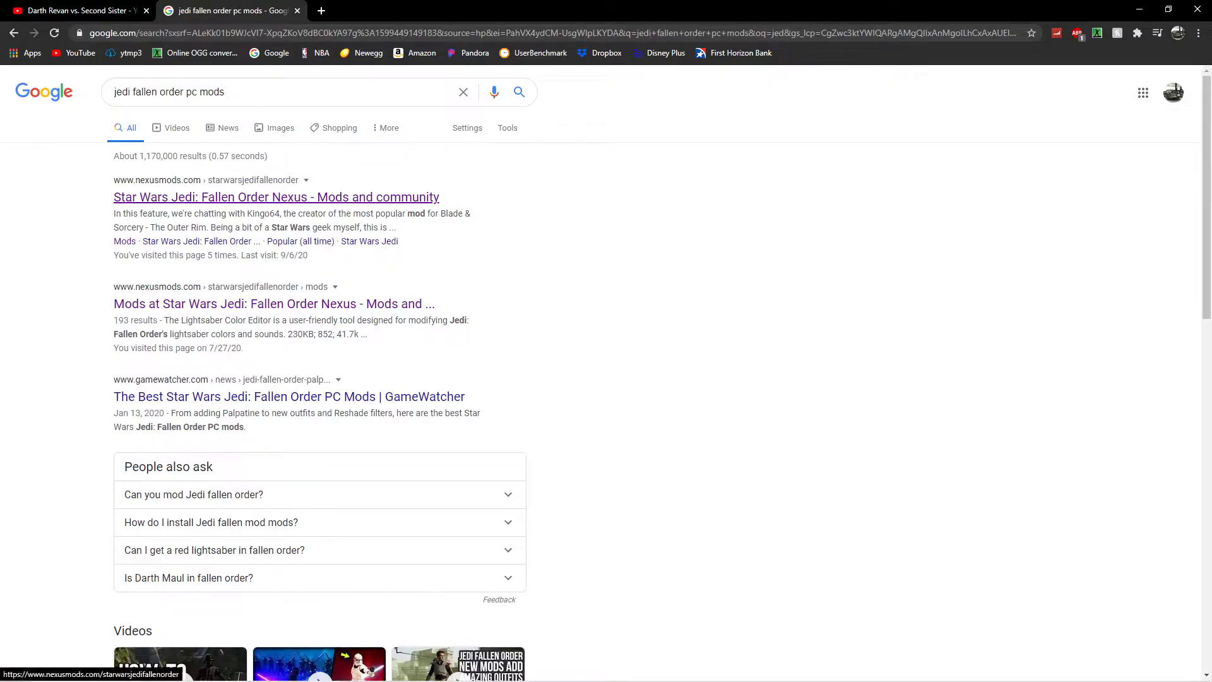
# Step: Open the 'Star Wars Jedi: Fallen Order Nexus - Mods and community' search result
pyautogui.click(276, 197)
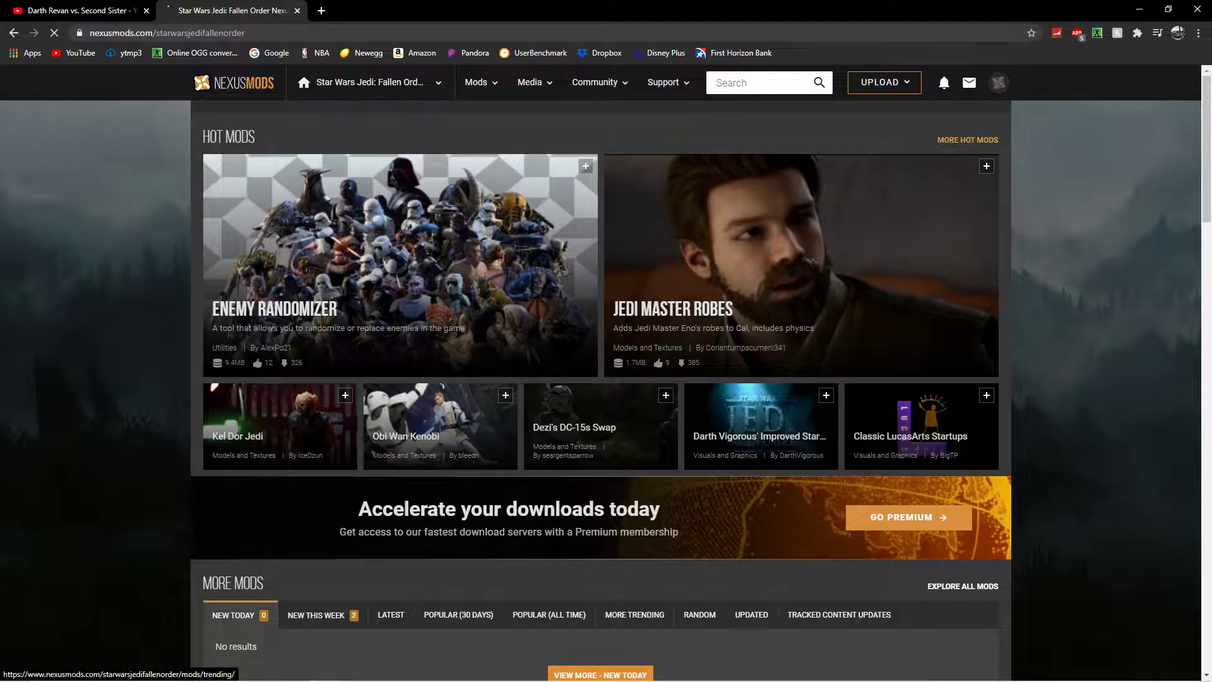
# Step: Browse the full Nexus Mods trending mods list, then close the tab to return to YouTube
pyautogui.click(968, 140)
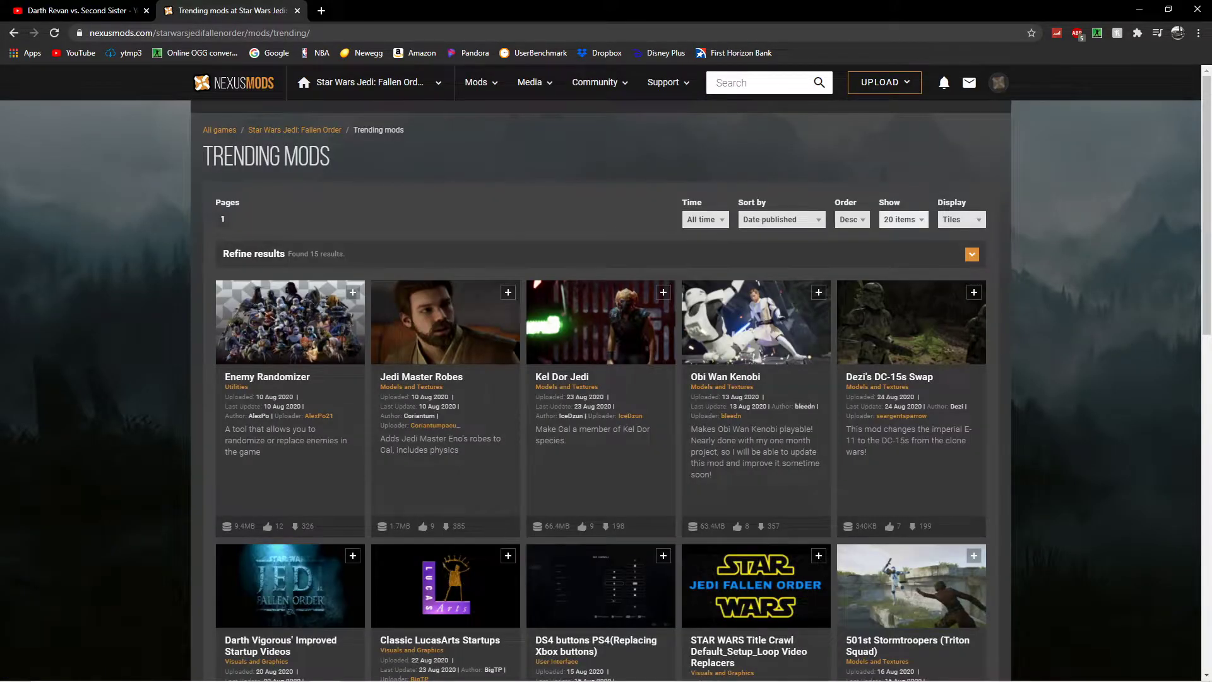
pyautogui.scroll(-2, 606, 378)
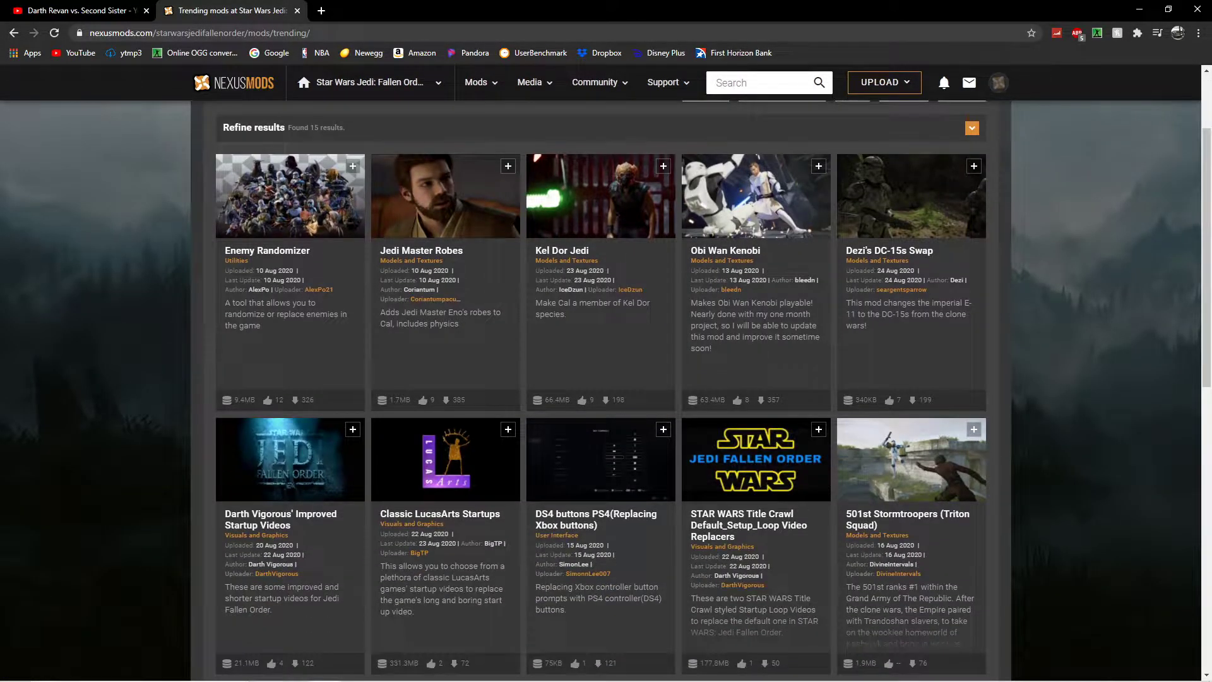
pyautogui.scroll(-2, 606, 379)
pyautogui.scroll(-2, 607, 379)
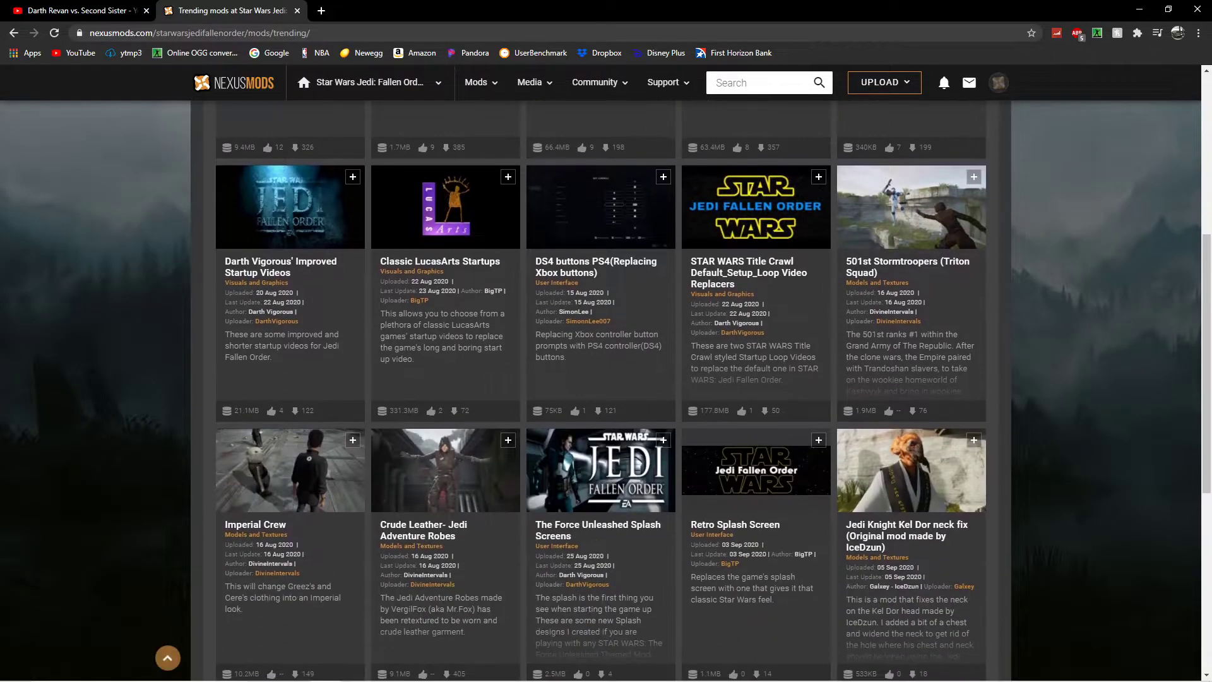
pyautogui.scroll(-4, 606, 379)
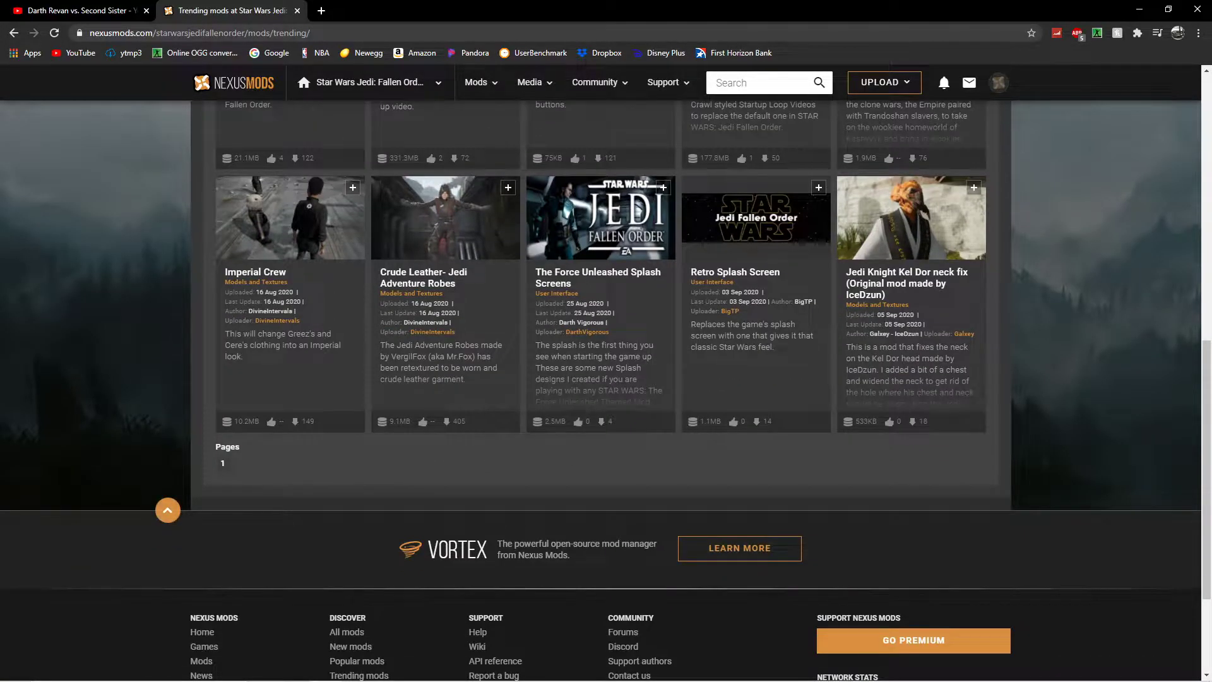
pyautogui.scroll(3, 606, 379)
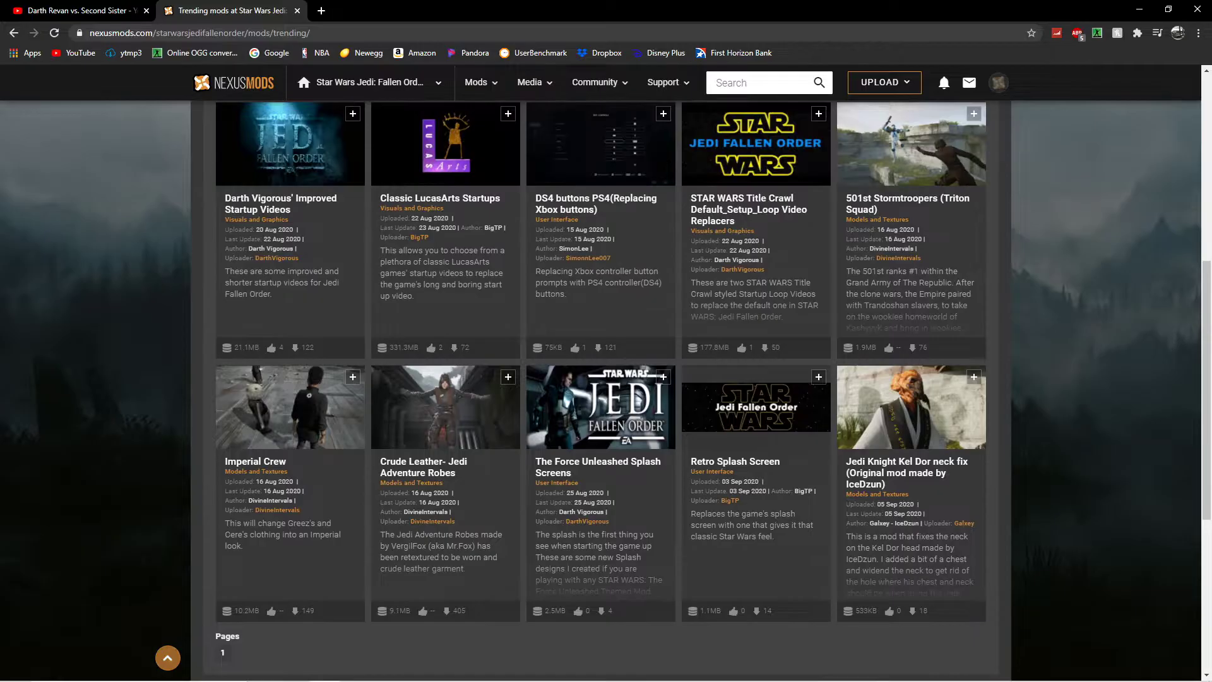
pyautogui.scroll(5, 606, 379)
pyautogui.scroll(2, 606, 379)
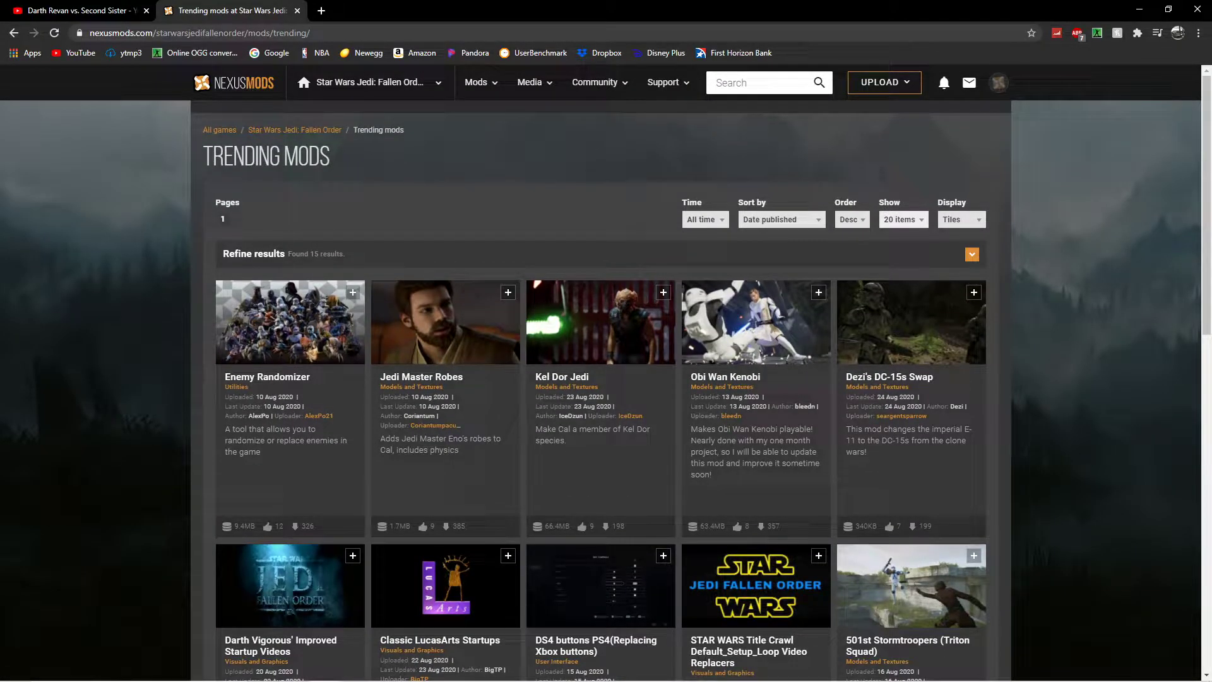
pyautogui.scroll(-2, 607, 379)
pyautogui.scroll(-1, 606, 379)
pyautogui.scroll(-1, 606, 379)
pyautogui.scroll(-2, 606, 379)
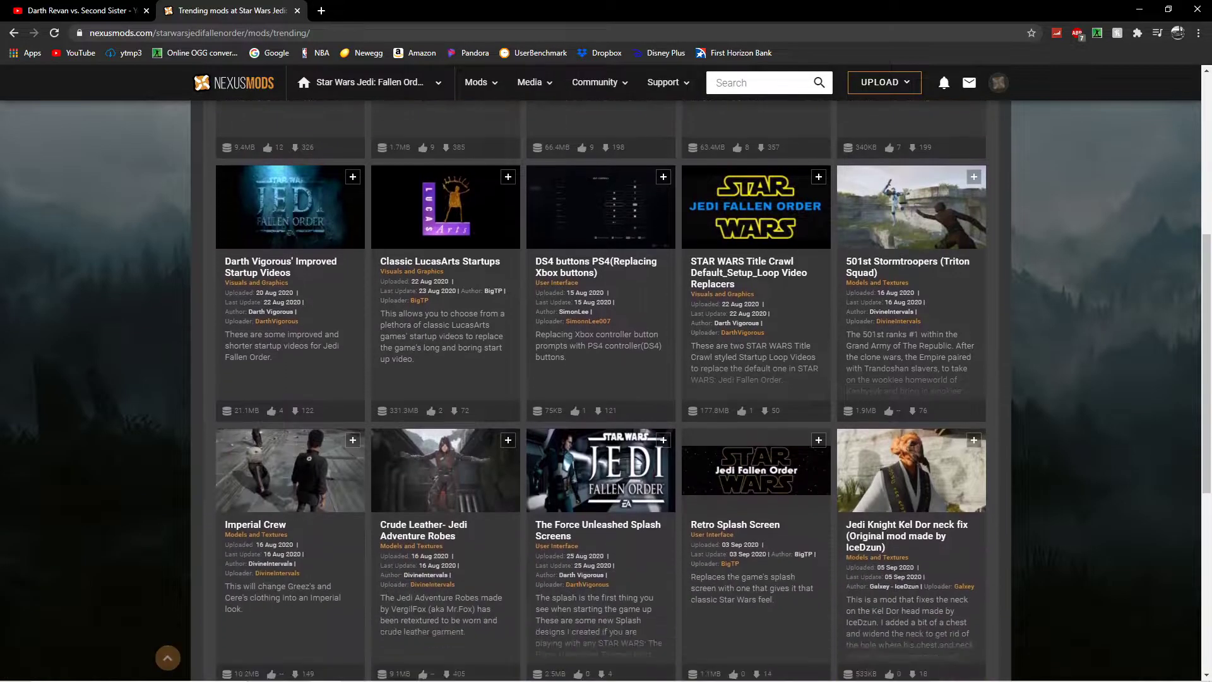
pyautogui.scroll(5, 606, 378)
pyautogui.scroll(1, 606, 379)
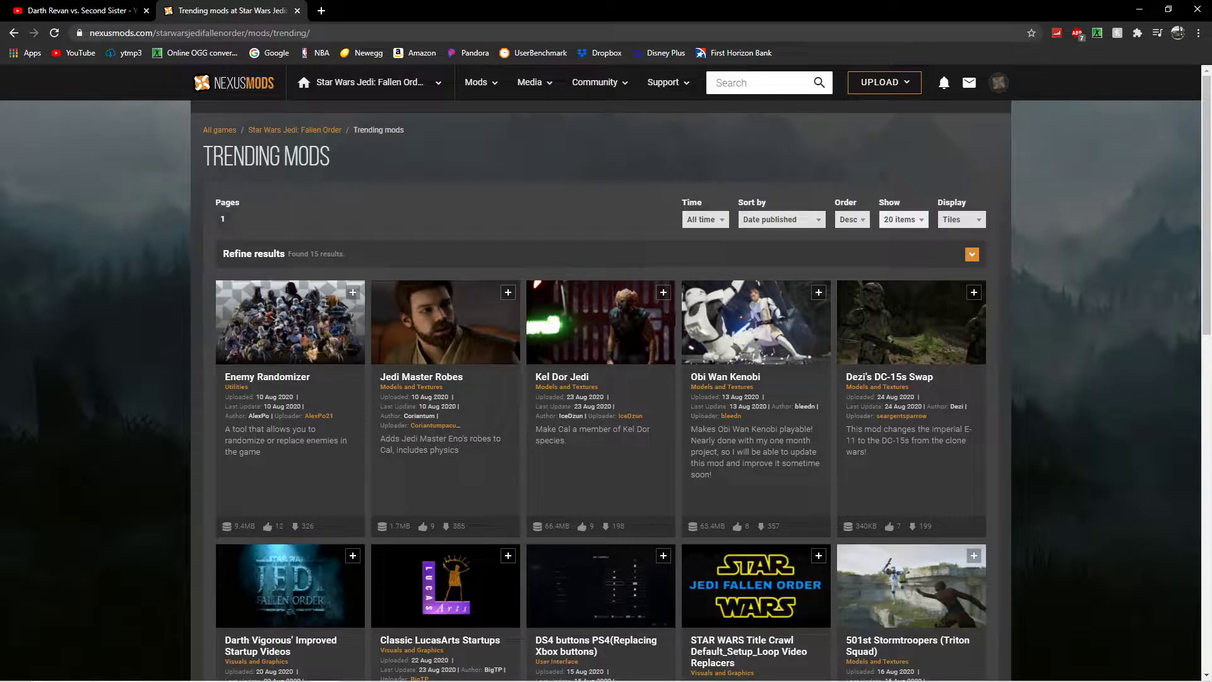
pyautogui.hotkey('ctrl', 'w')
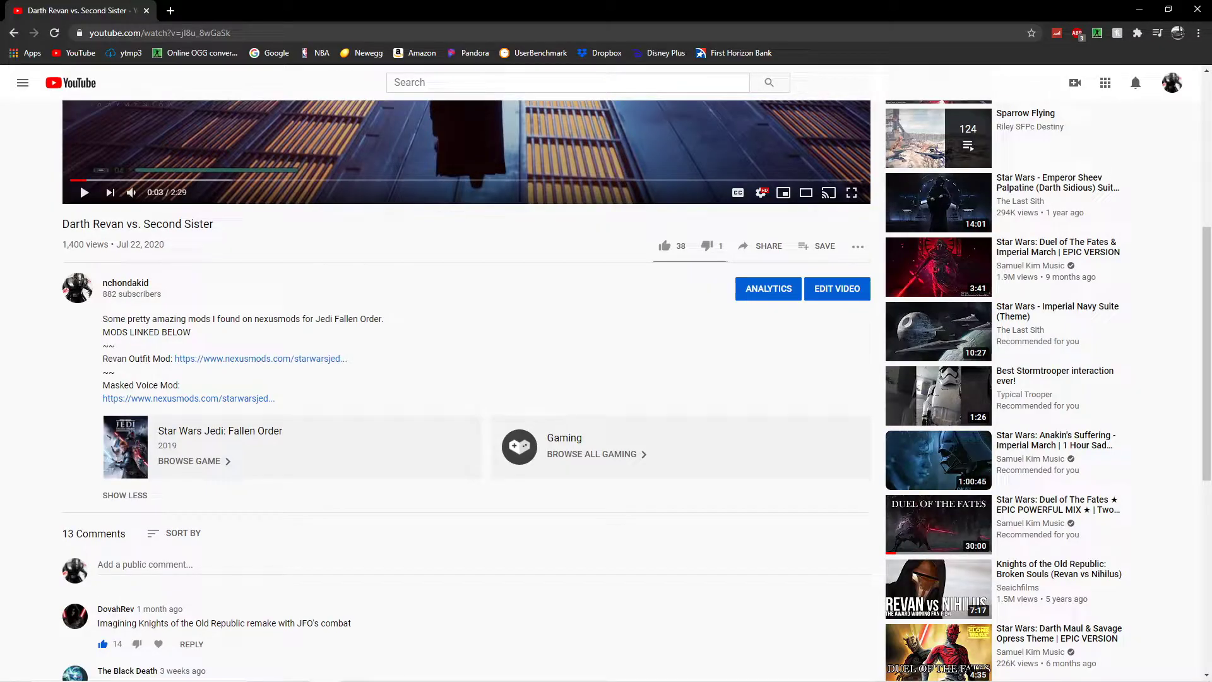
# Step: Open the Darth Revan outfit mod link from the description in a new tab and view it
pyautogui.middleClick(261, 359)
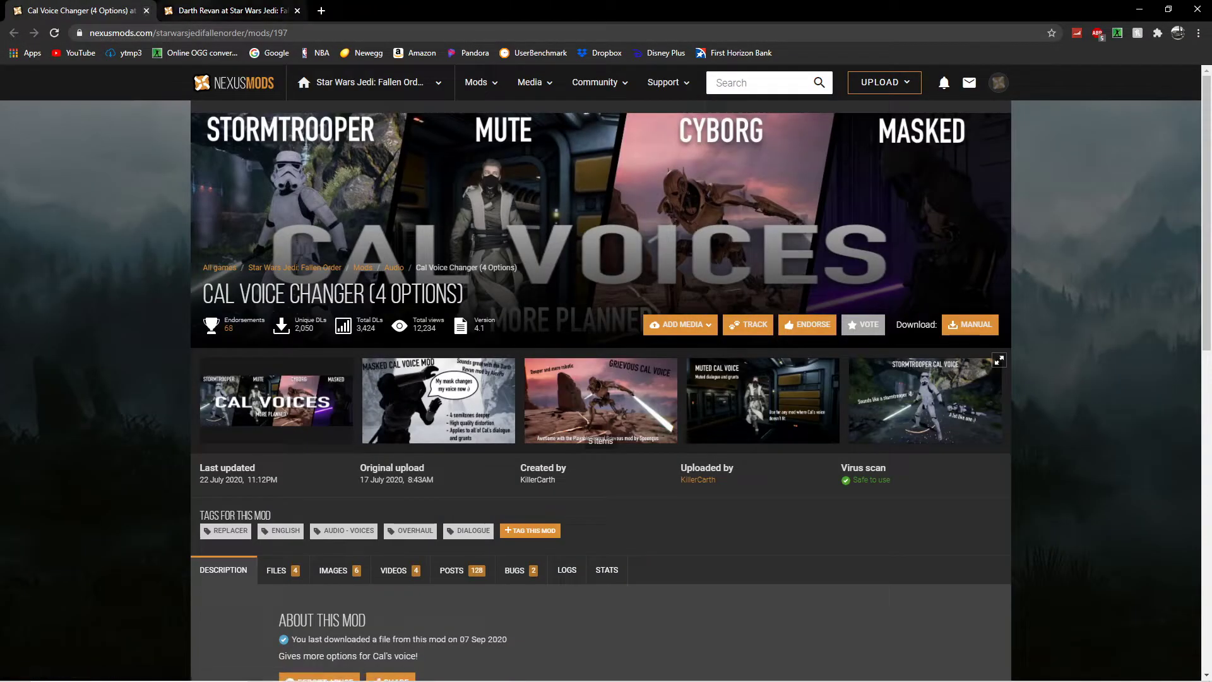
pyautogui.click(221, 11)
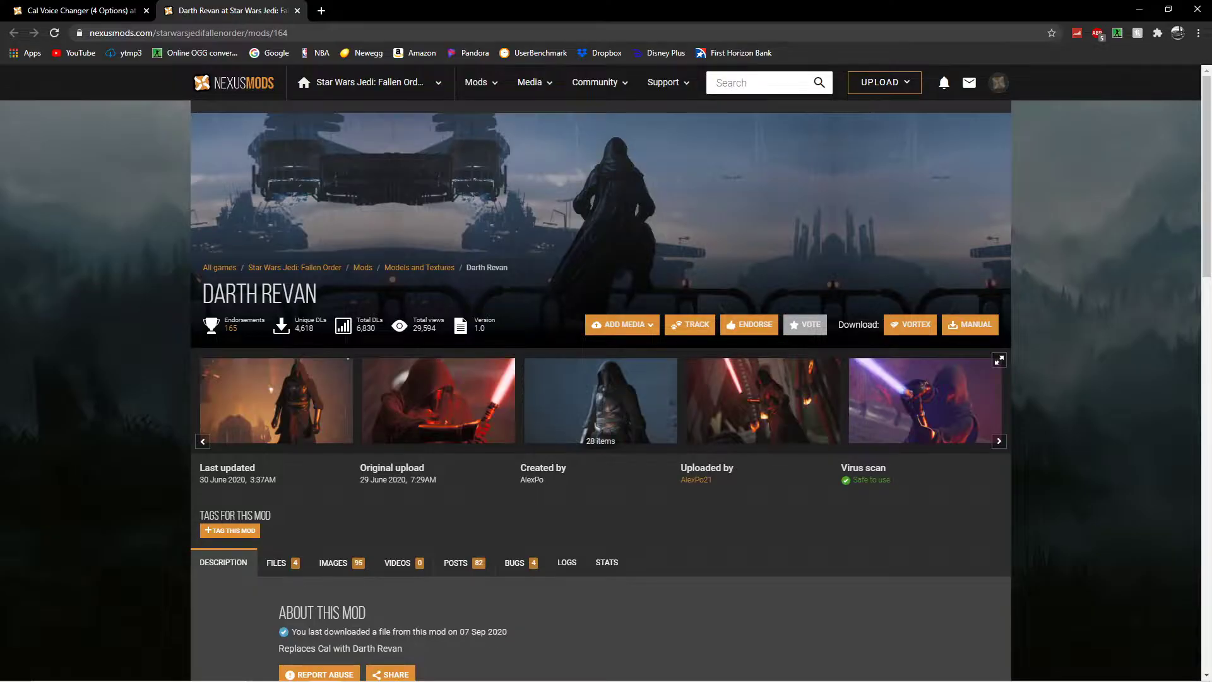
# Step: Show the Darth Revan mod's Files tab with its four main-file variants
pyautogui.scroll(-2, 606, 379)
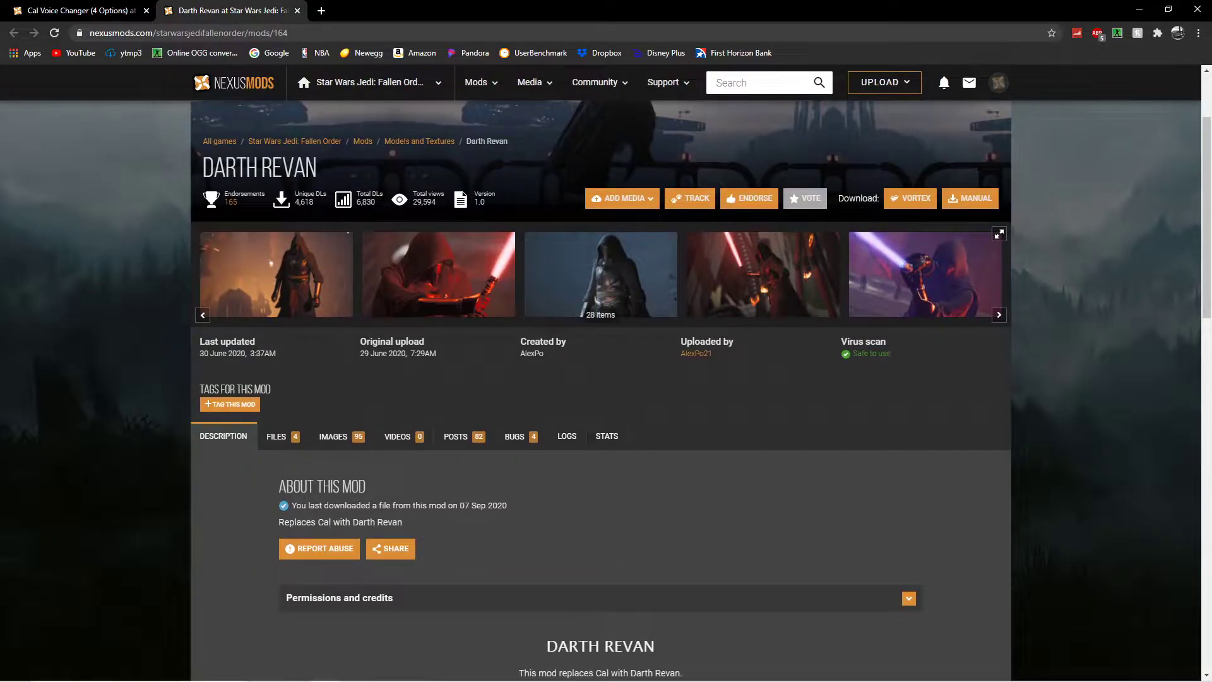
pyautogui.scroll(-1, 281, 309)
pyautogui.scroll(-1, 281, 309)
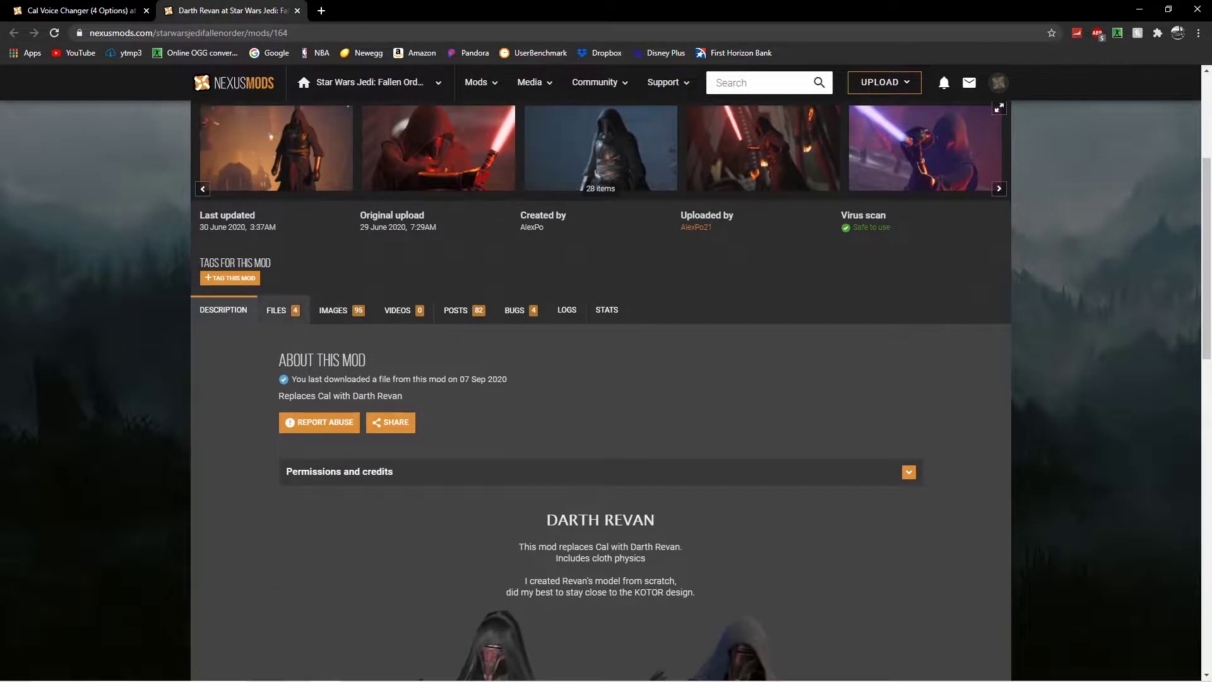
pyautogui.click(277, 309)
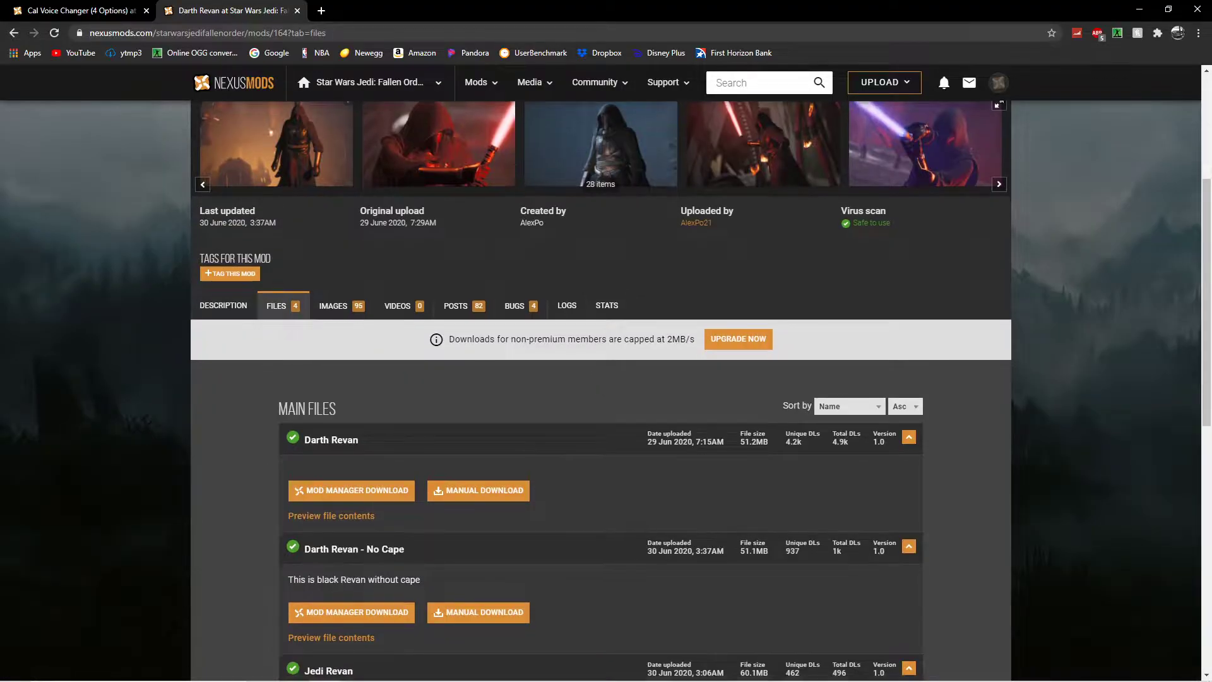
pyautogui.scroll(-3, 281, 310)
pyautogui.scroll(-2, 606, 389)
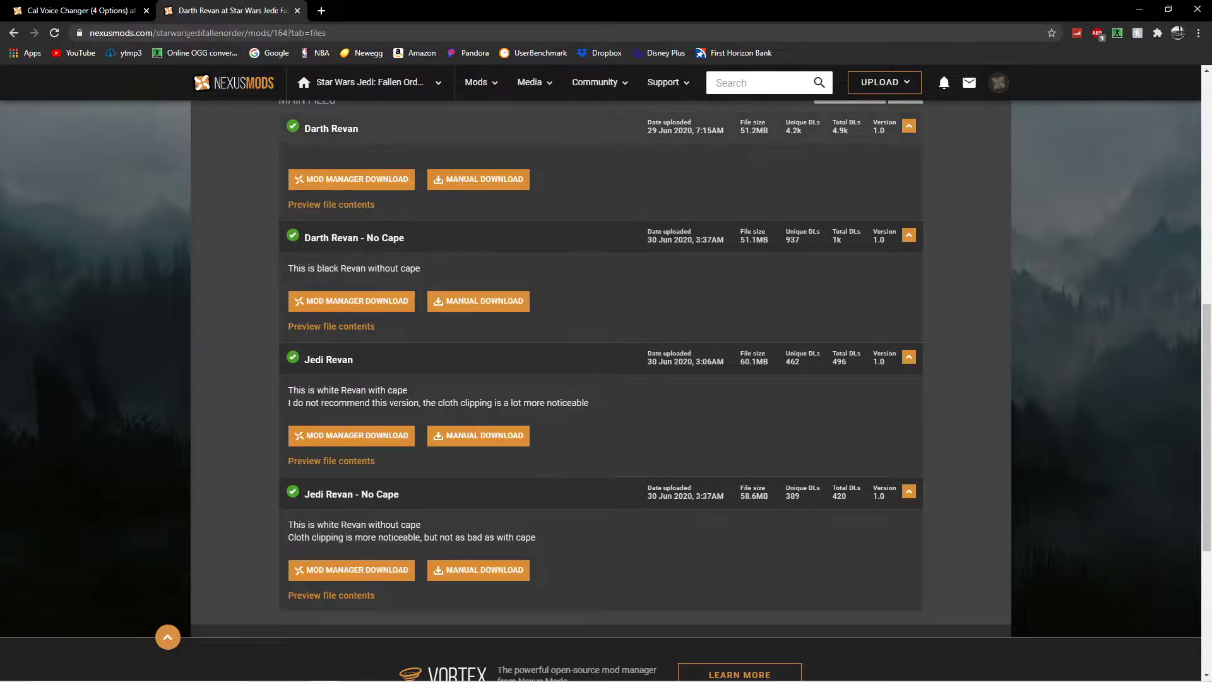
pyautogui.scroll(1, 600, 379)
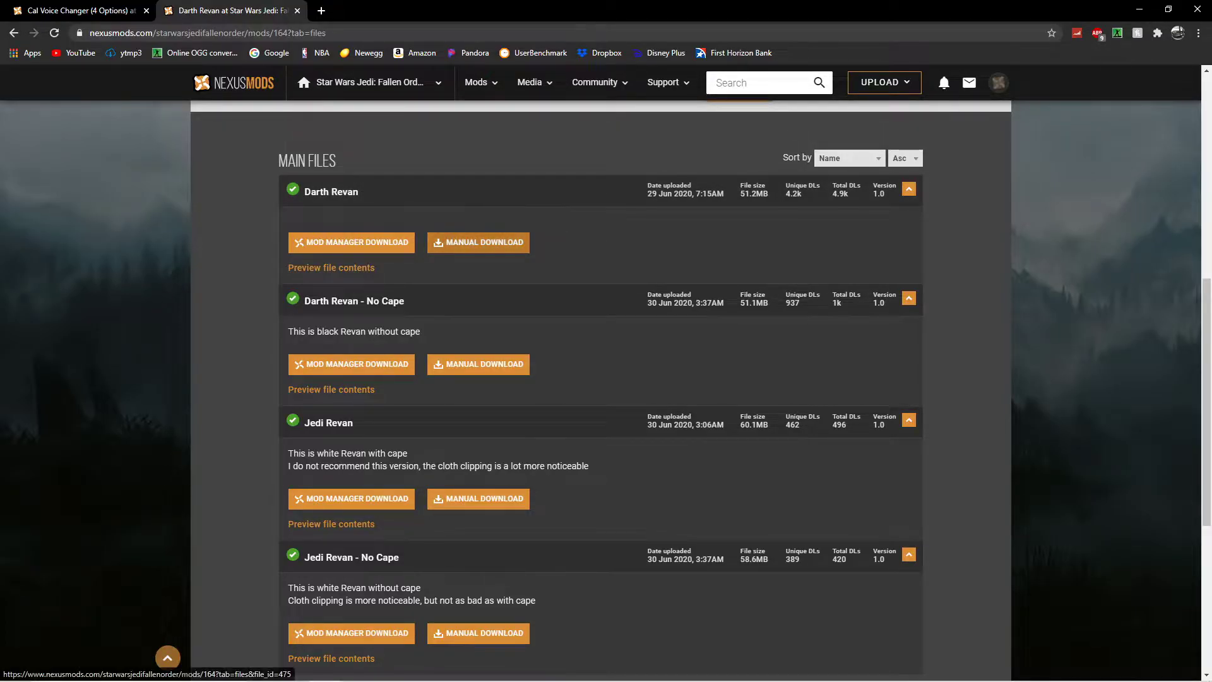
# Step: Download the main Darth Revan file via free slow download, then close that mod page
pyautogui.click(479, 243)
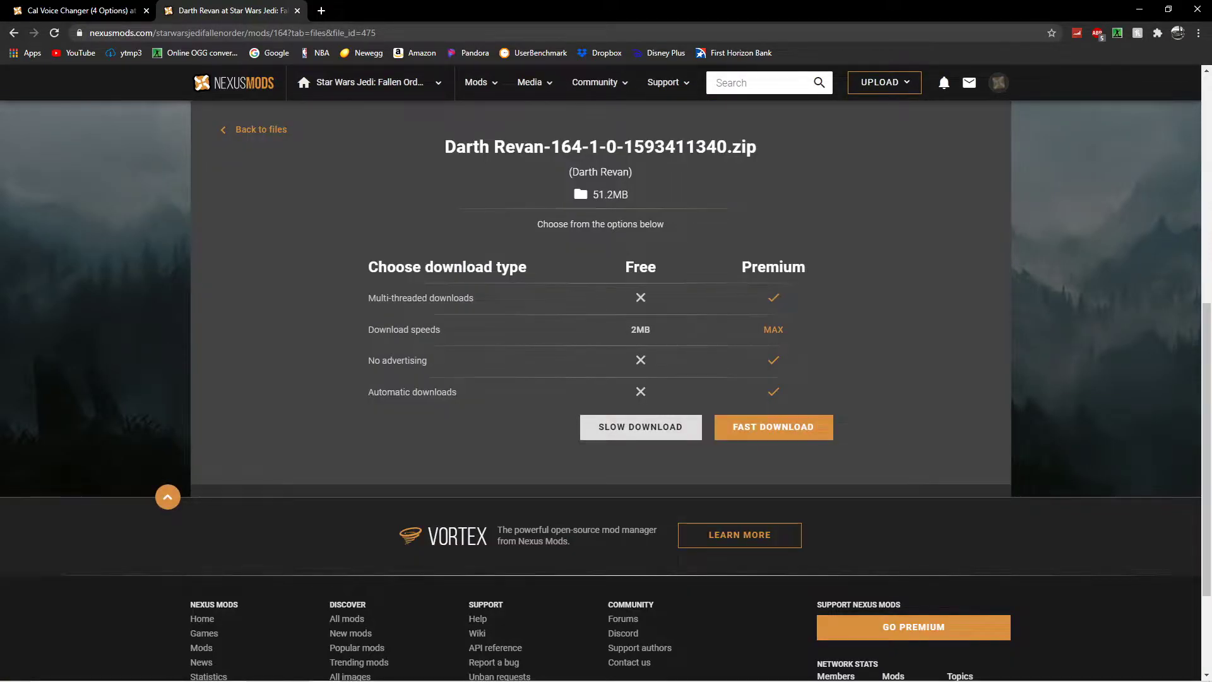
pyautogui.click(641, 427)
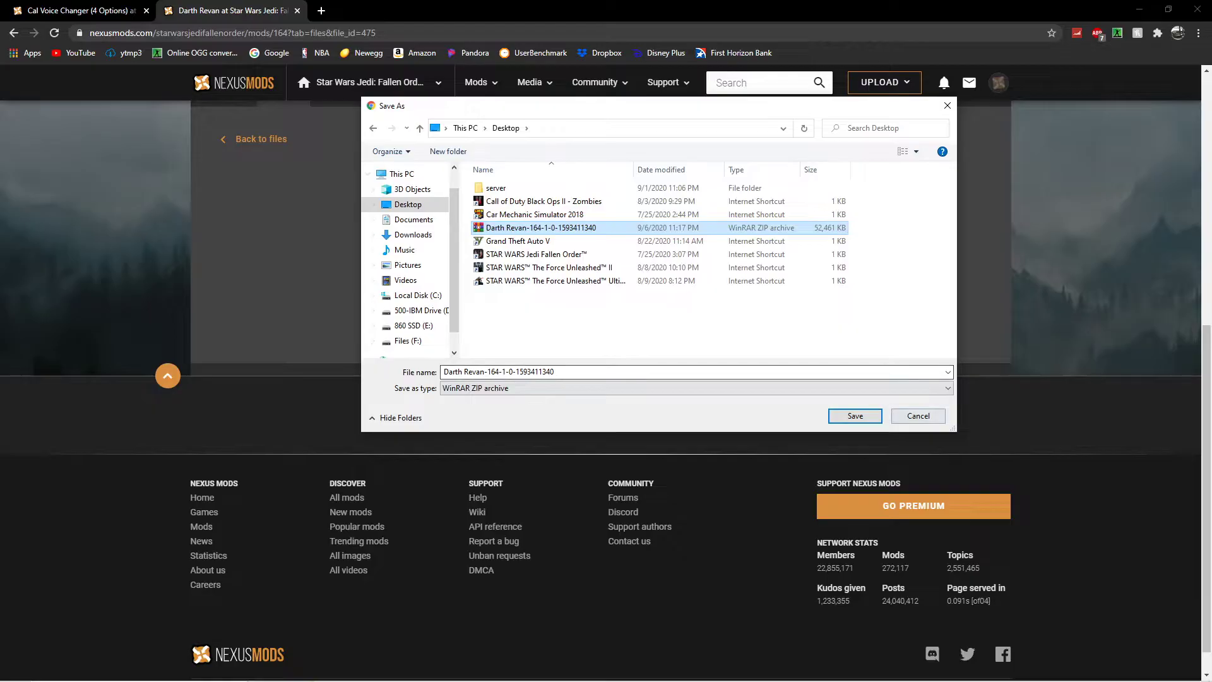
pyautogui.click(919, 415)
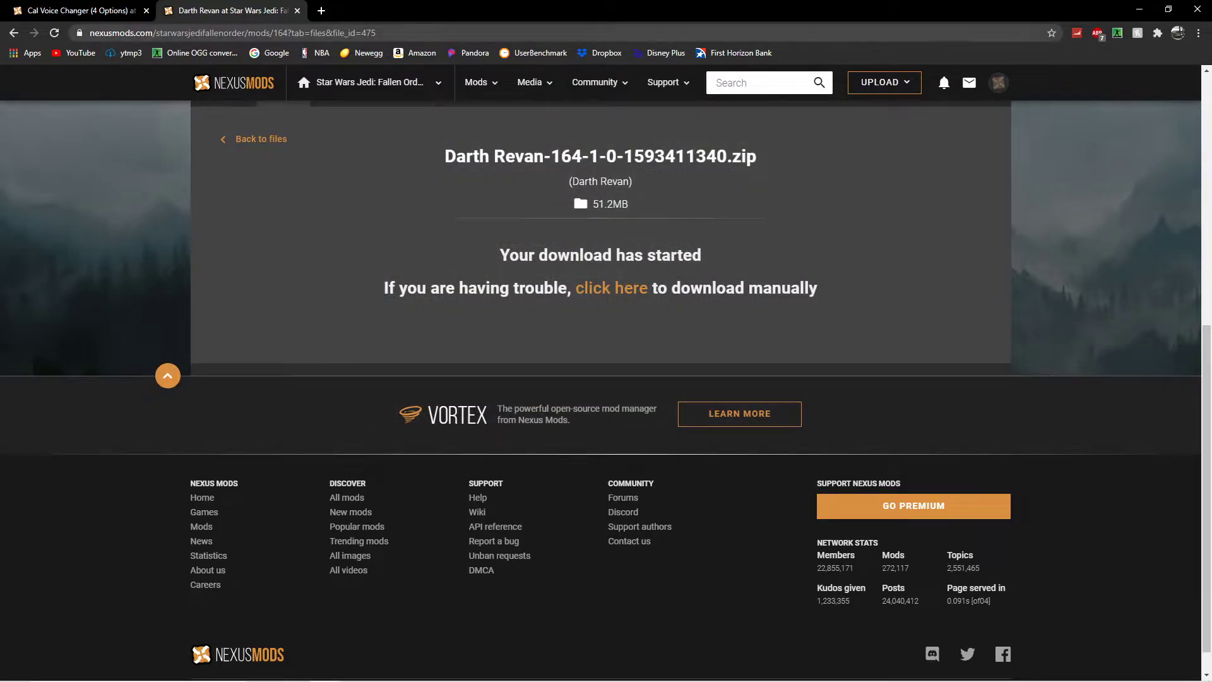
pyautogui.click(297, 11)
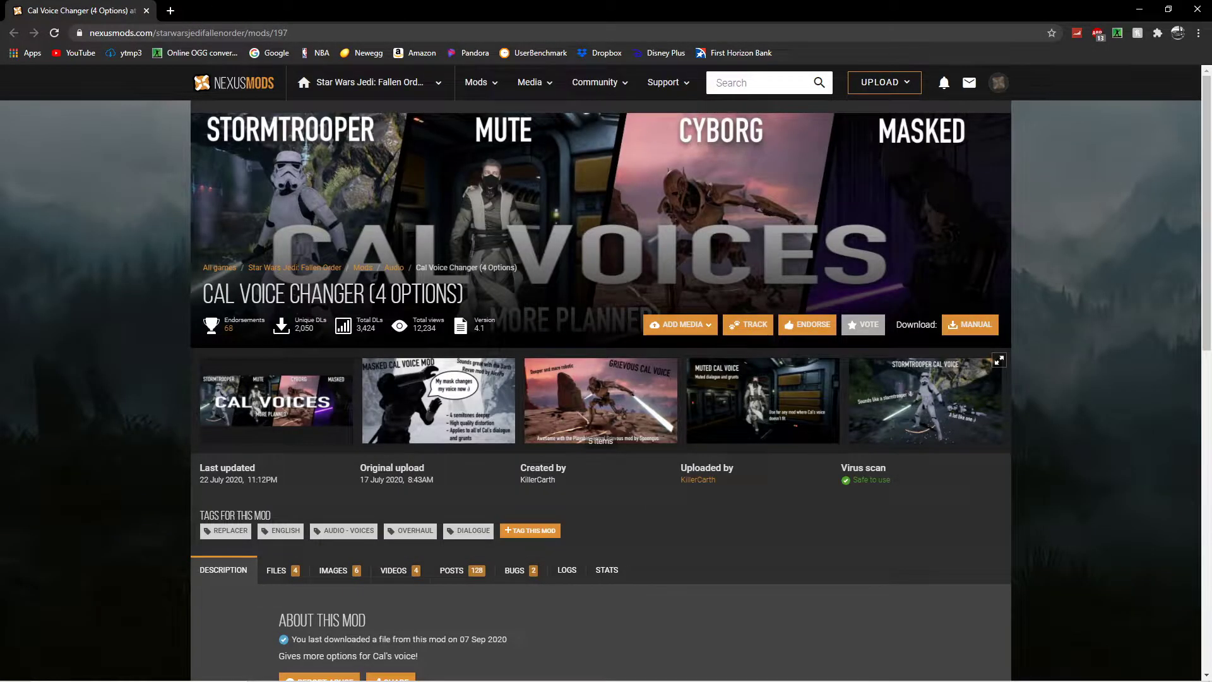
# Step: Show the Cal Voice Changer mod's list of downloadable files
pyautogui.scroll(-2, 600, 379)
pyautogui.scroll(-3, 600, 379)
pyautogui.scroll(-2, 599, 379)
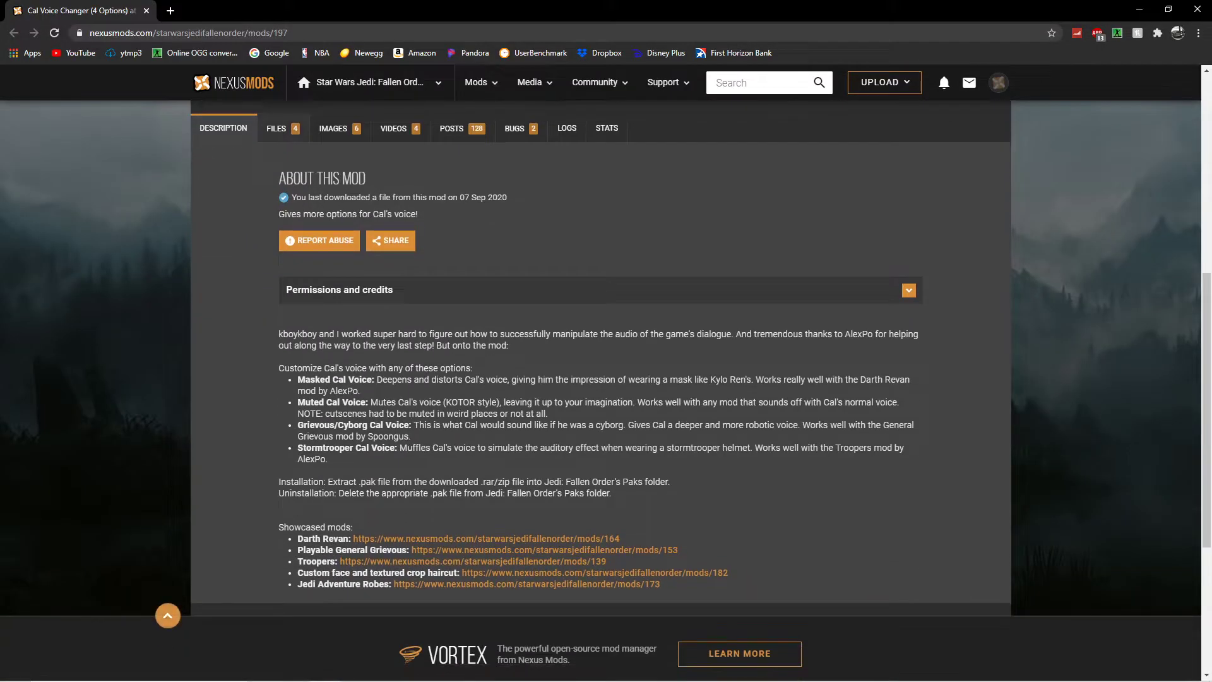
pyautogui.click(276, 138)
pyautogui.scroll(-1, 599, 379)
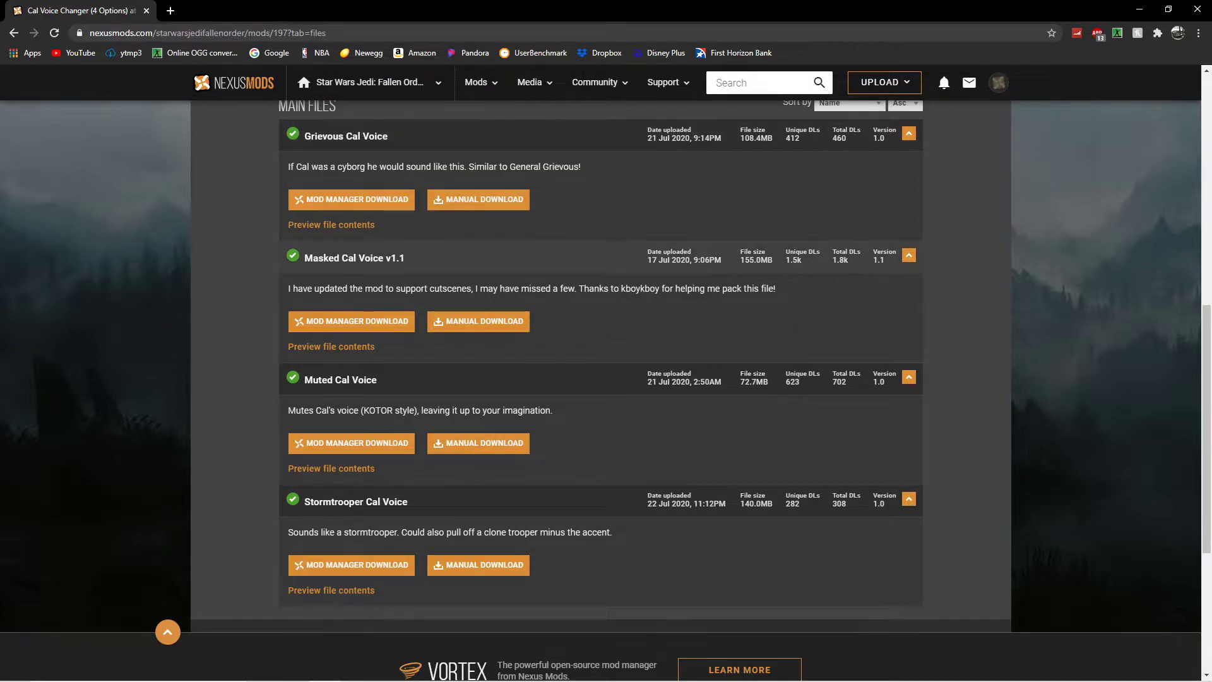
# Step: Save the Masked Cal Voice archive to the desktop via free slow download, then close Chrome
pyautogui.click(478, 565)
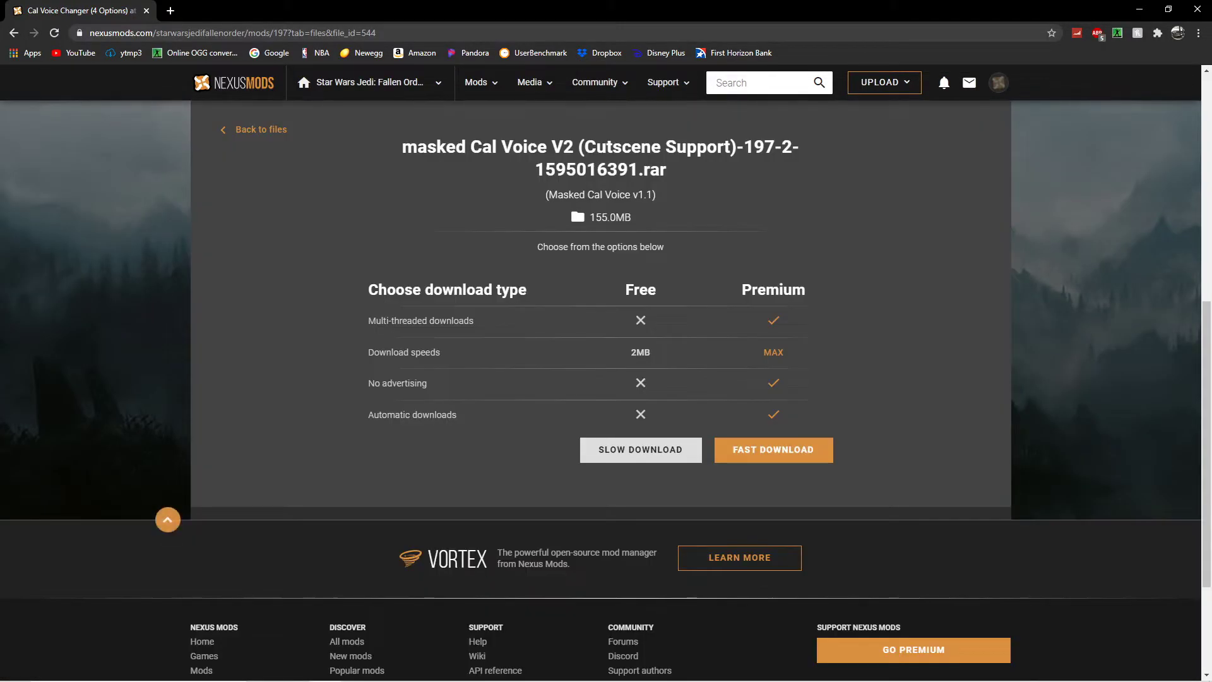
pyautogui.click(640, 449)
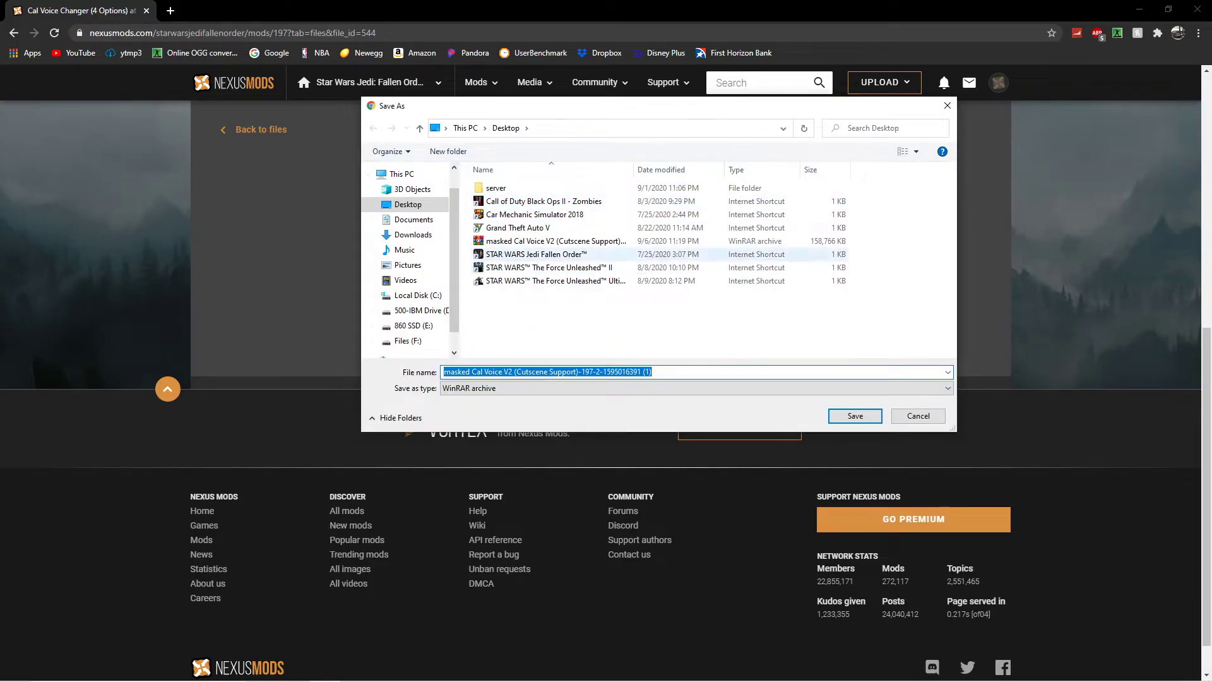
pyautogui.press('Return')
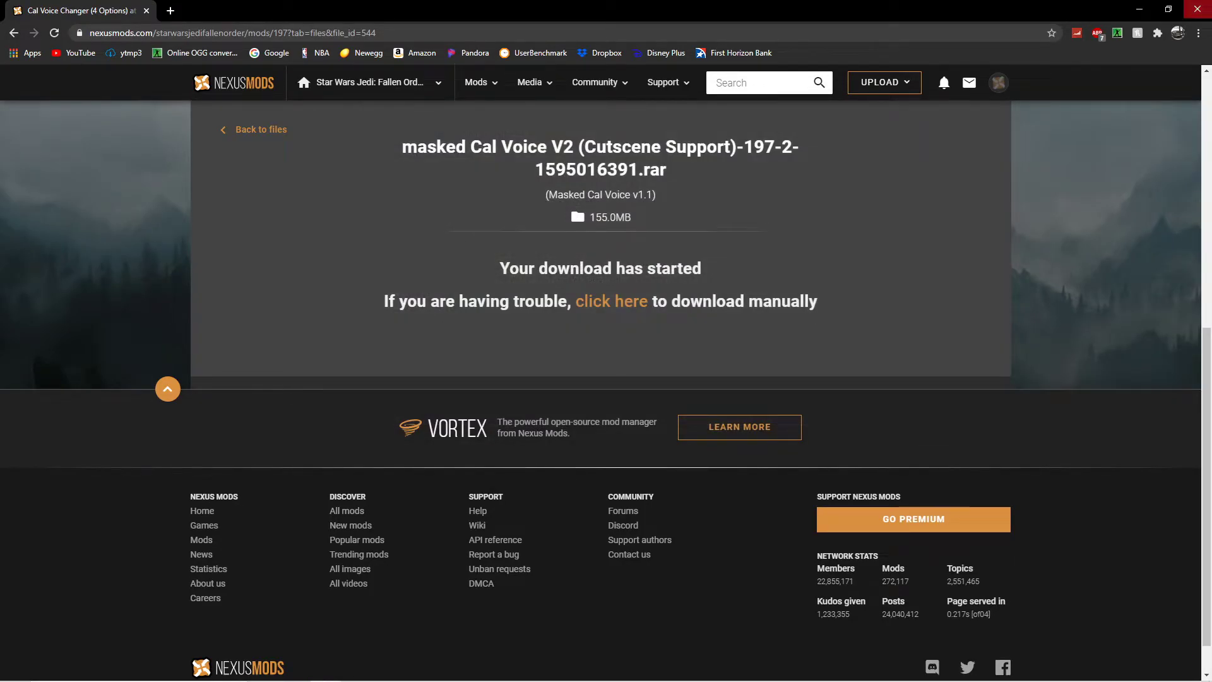
pyautogui.click(1197, 9)
# Step: Refresh the desktop twice to show the downloaded archives
pyautogui.rightClick(787, 120)
pyautogui.click(815, 158)
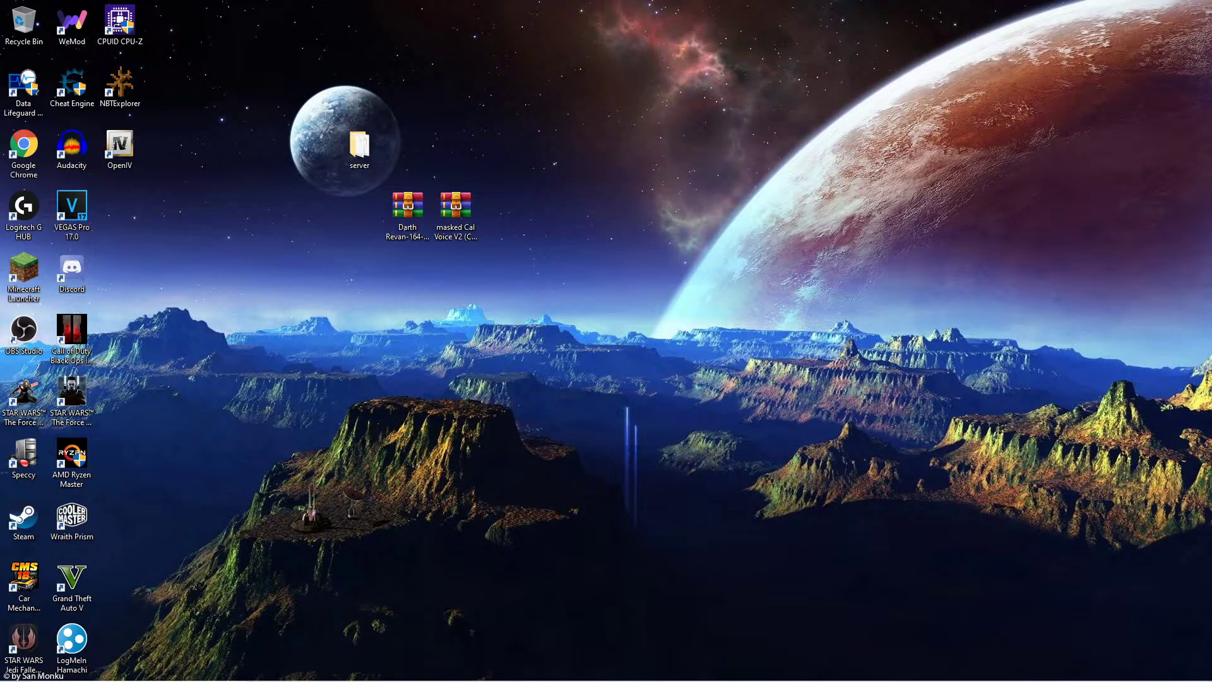
pyautogui.rightClick(524, 187)
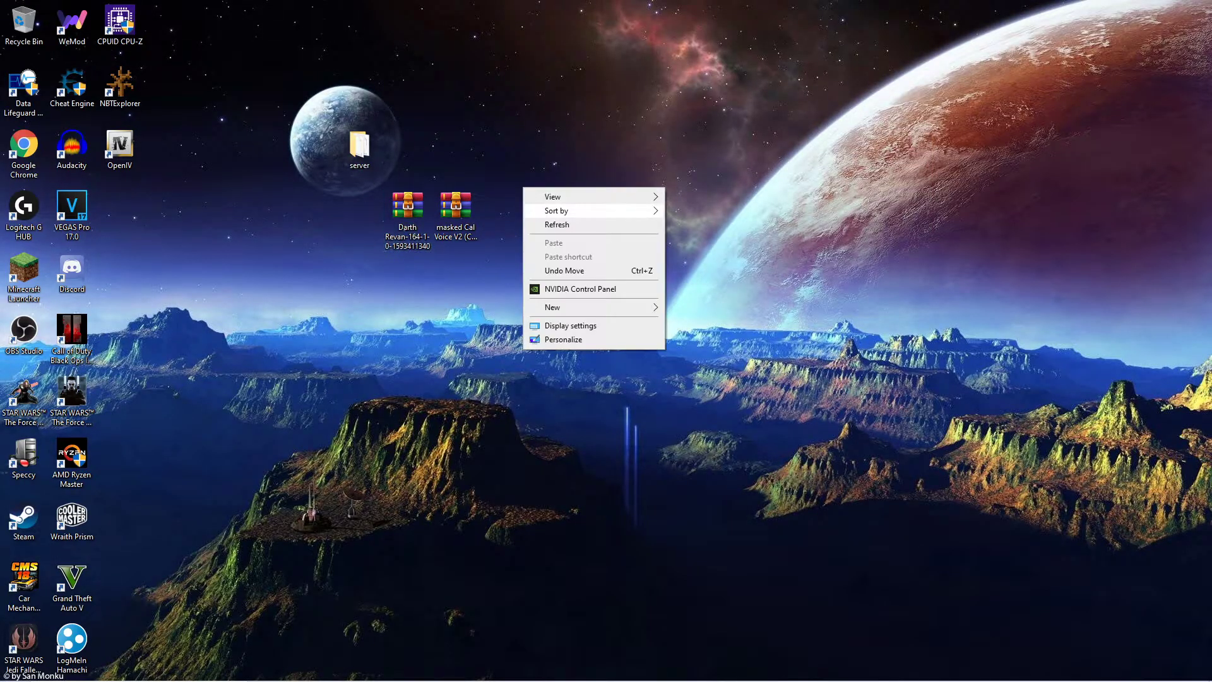
pyautogui.click(557, 224)
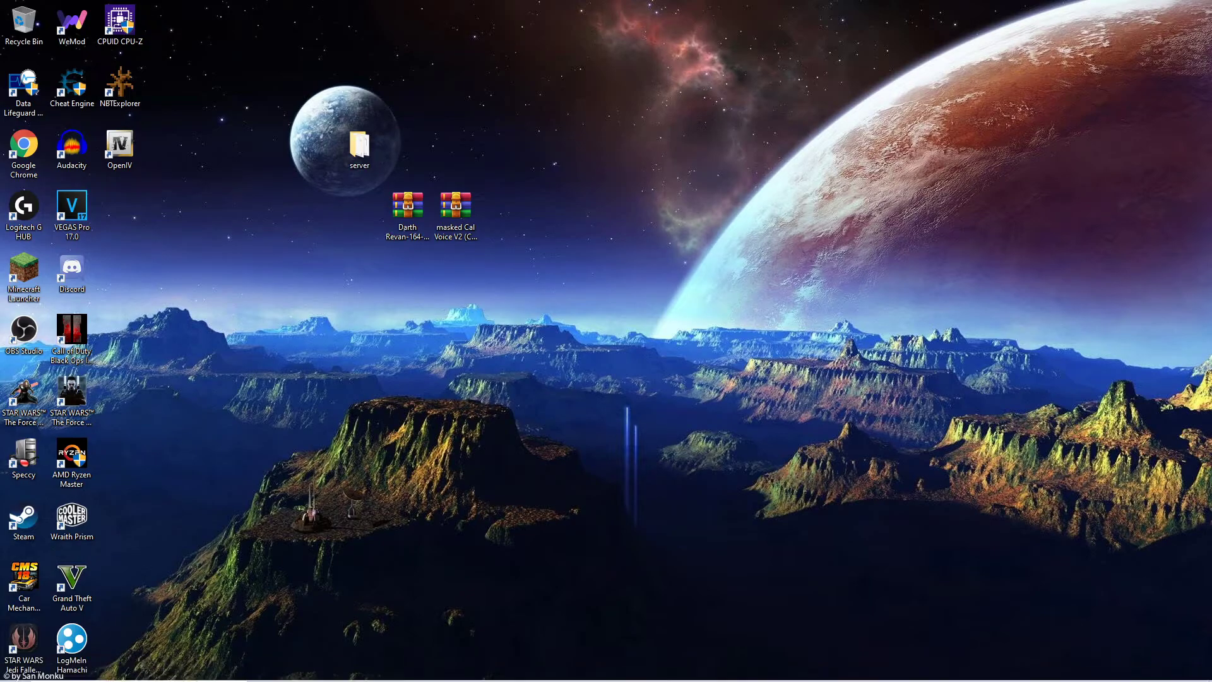
# Step: In File Explorer, go from Local Disk (C:) into Program Files (x86)\Steam
pyautogui.click(356, 677)
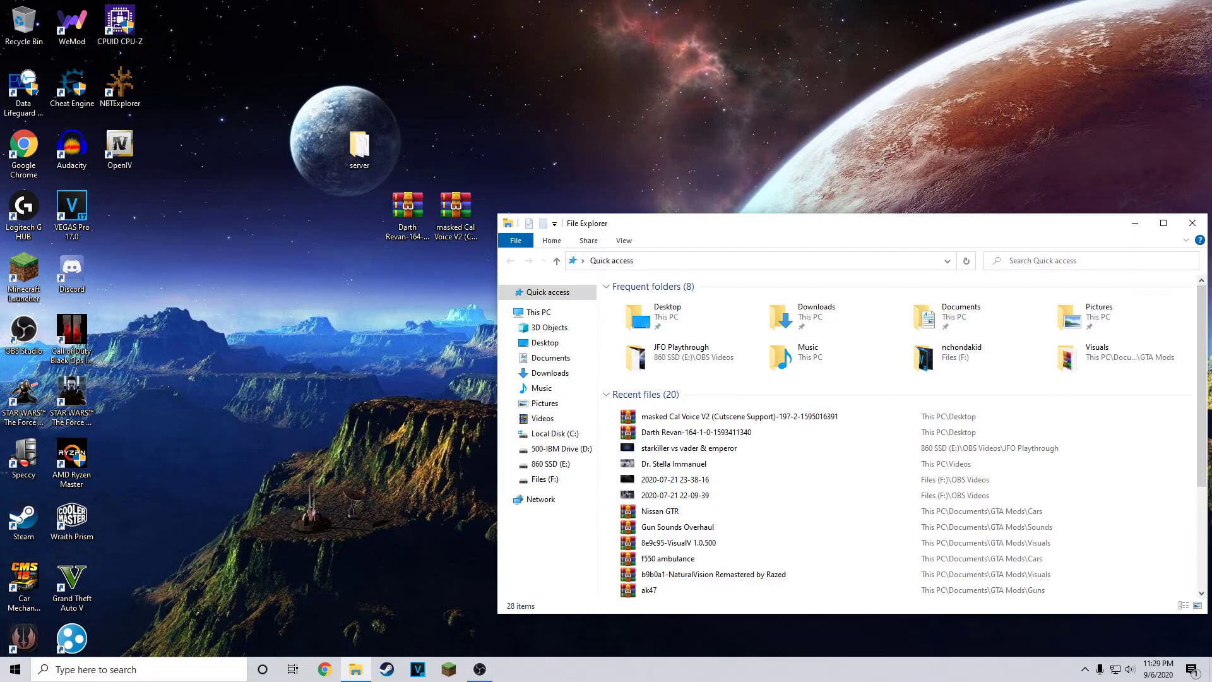
pyautogui.click(548, 434)
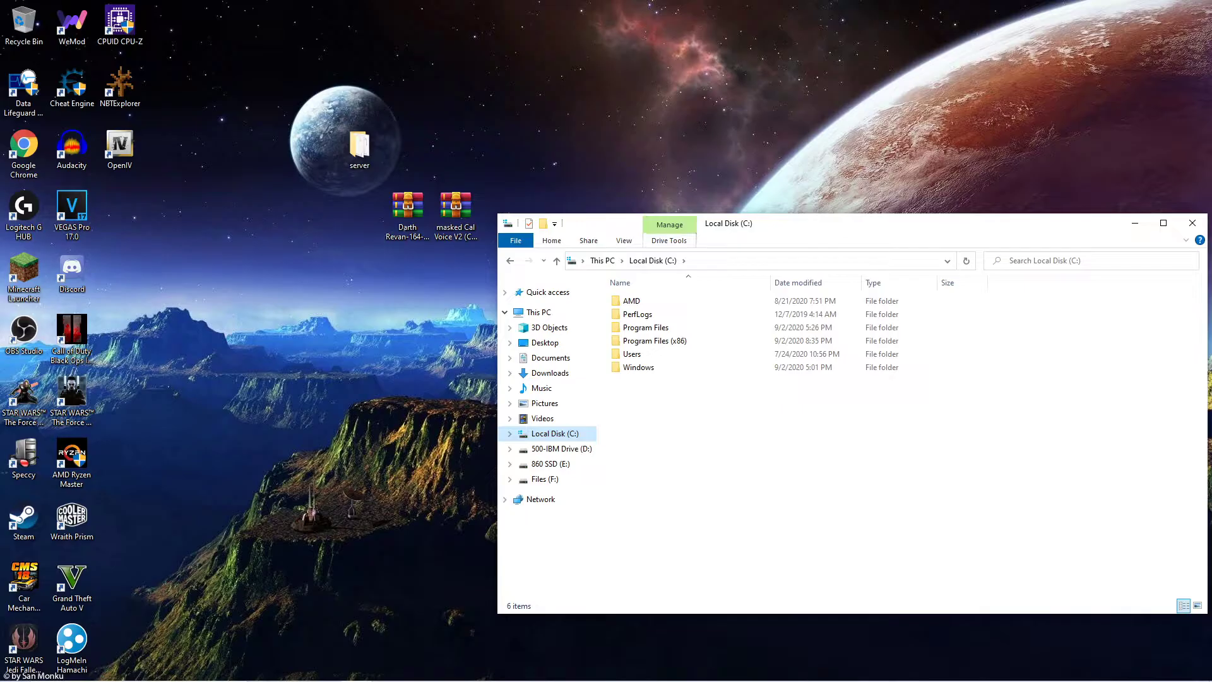
pyautogui.moveTo(884, 223); pyautogui.dragTo(800, 165)
pyautogui.doubleClick(568, 282)
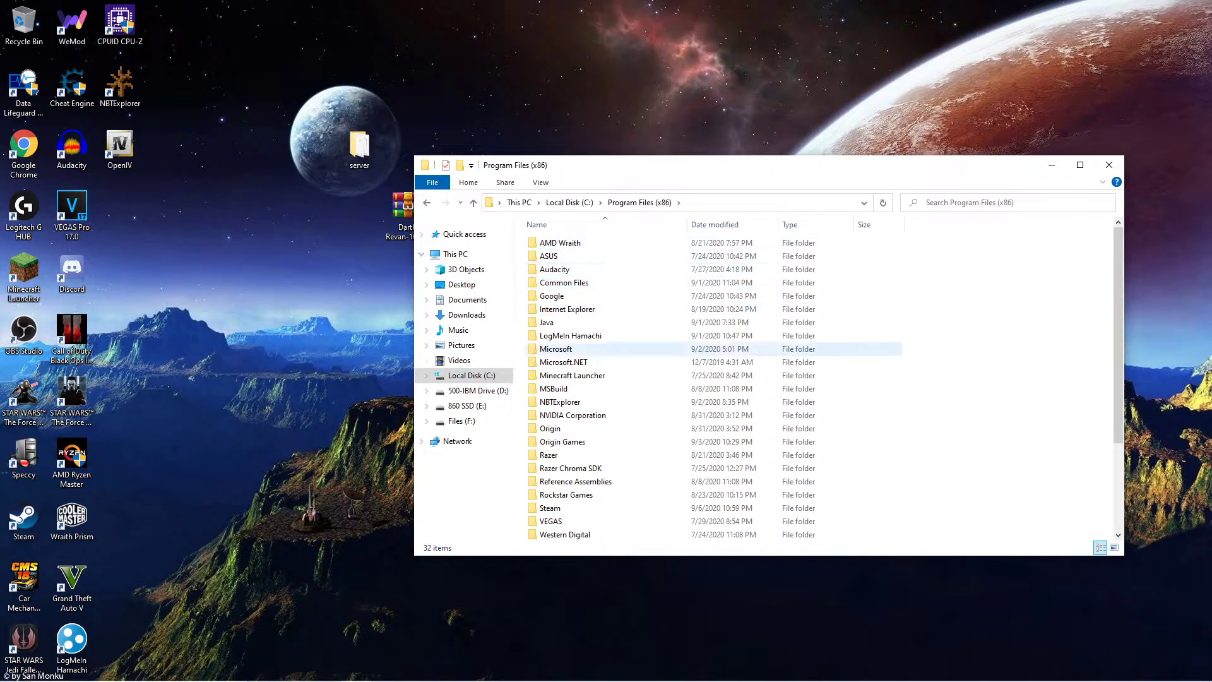
pyautogui.scroll(-3, 555, 389)
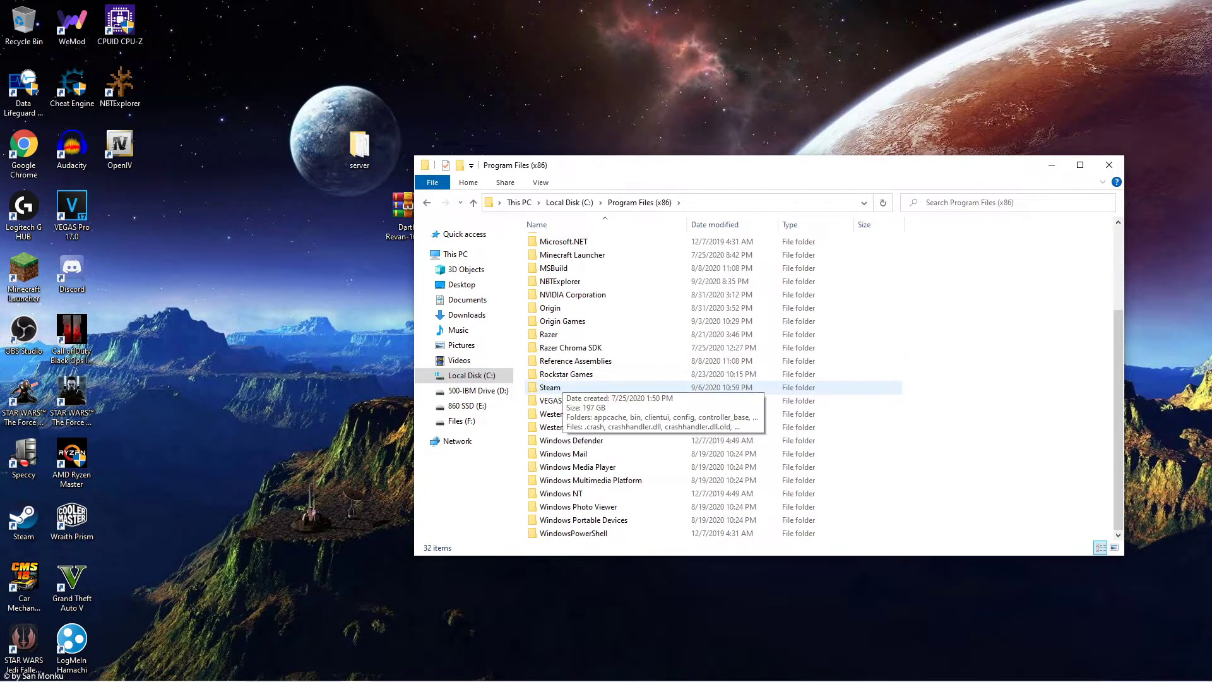
pyautogui.doubleClick(555, 387)
pyautogui.scroll(-2, 549, 336)
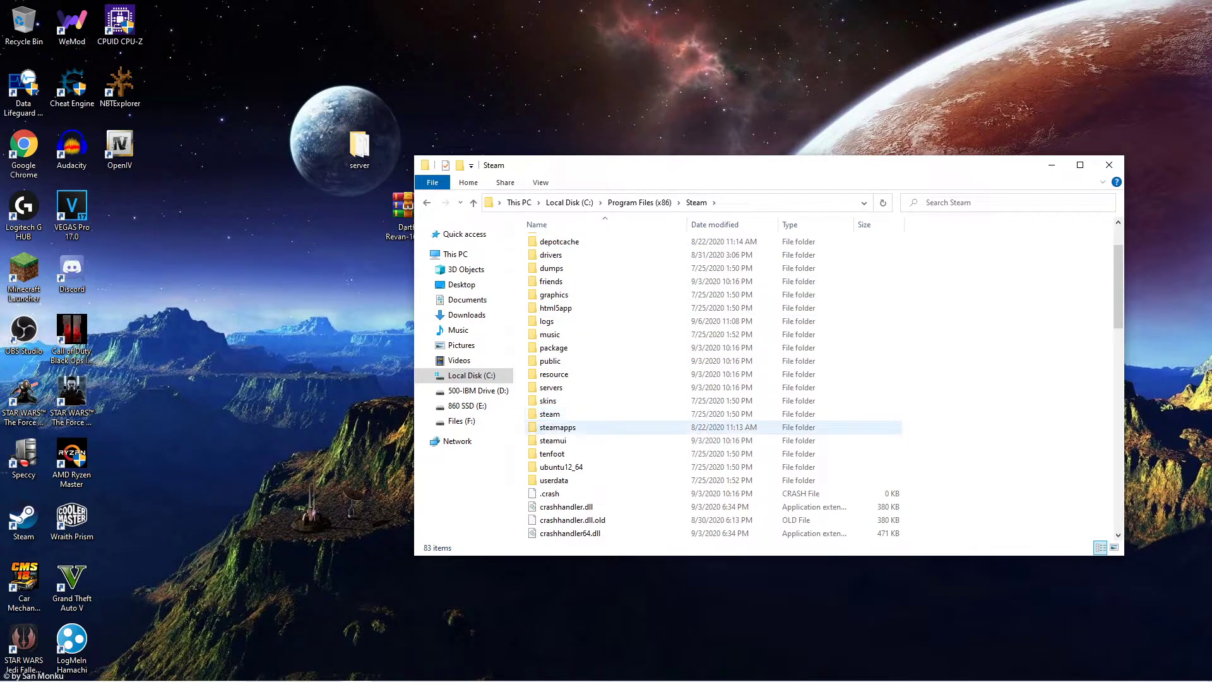
# Step: Continue through steamapps\common\Jedi Fallen Order\SwGame\Content into the Paks folder
pyautogui.doubleClick(555, 428)
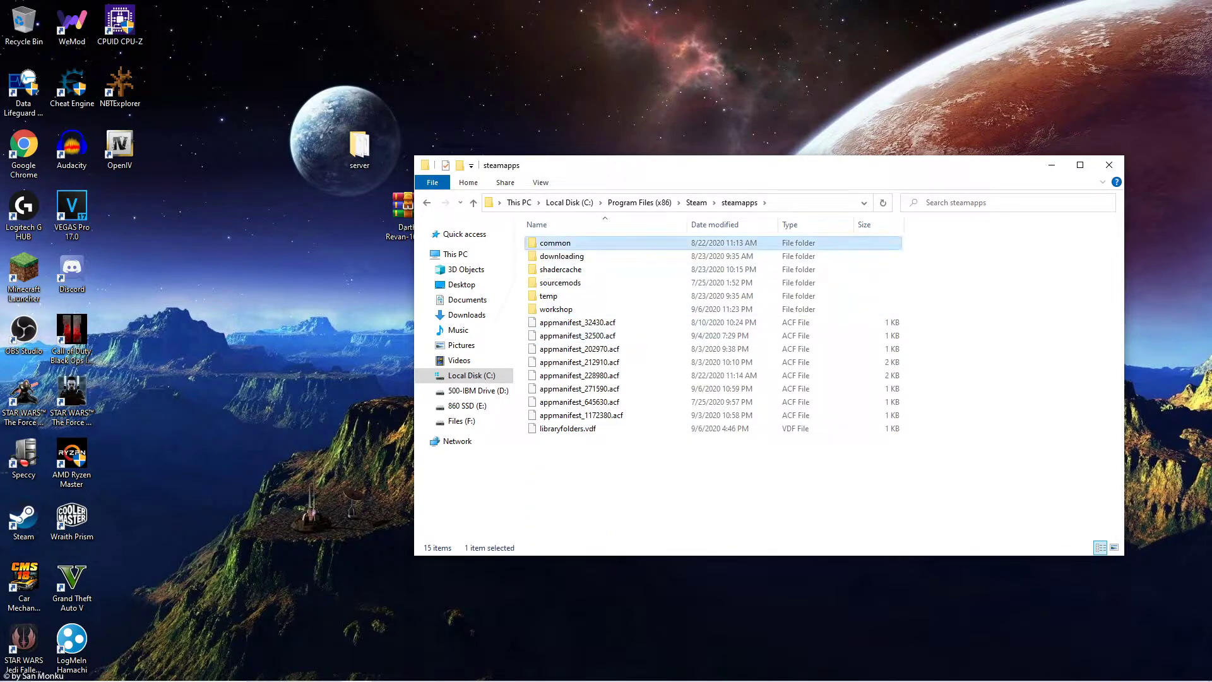
pyautogui.doubleClick(555, 243)
pyautogui.doubleClick(625, 283)
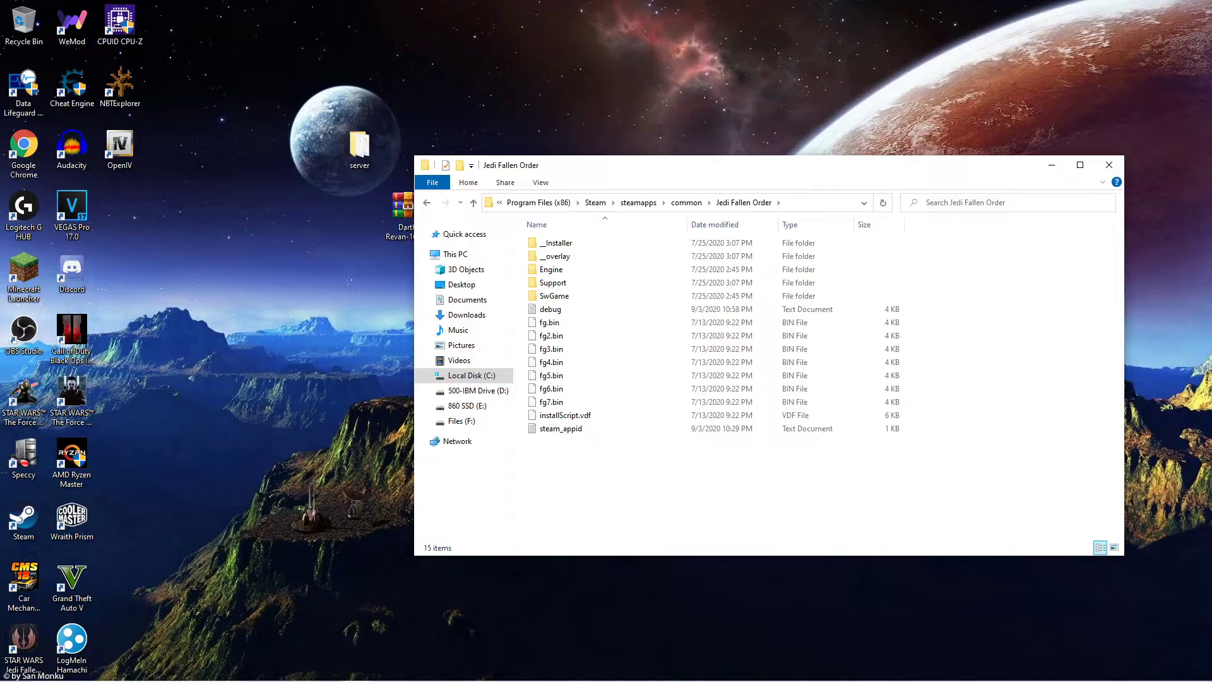
pyautogui.moveTo(555, 296)
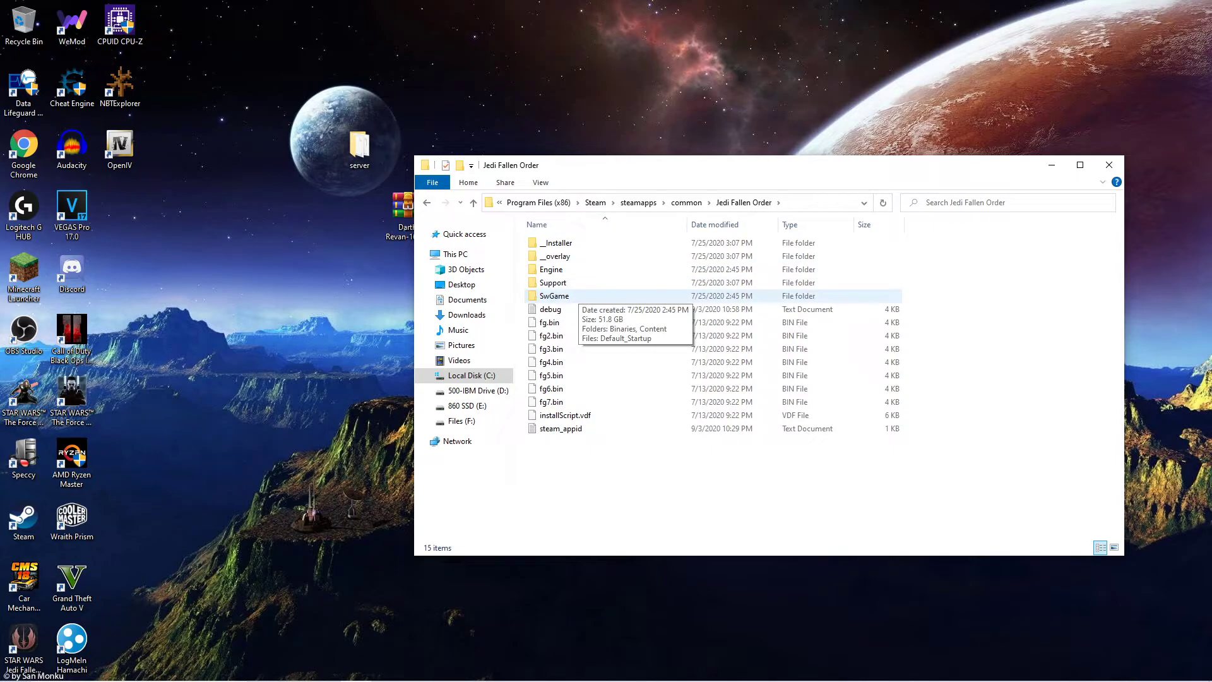
pyautogui.doubleClick(562, 296)
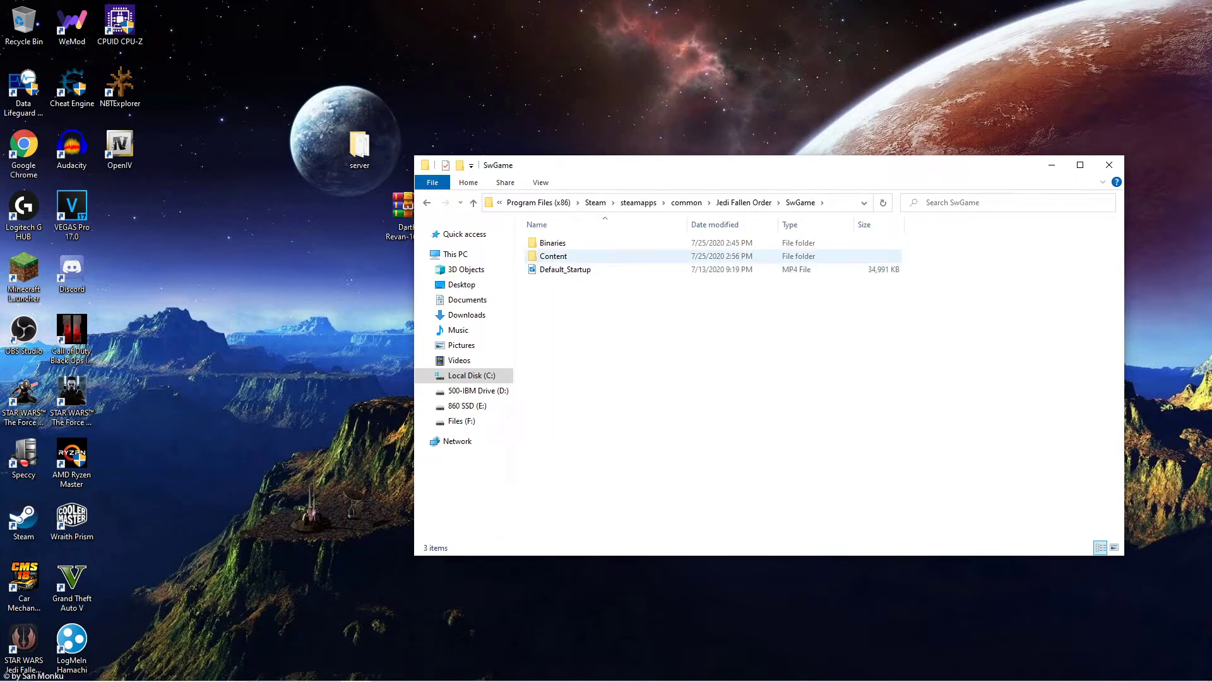
pyautogui.doubleClick(553, 256)
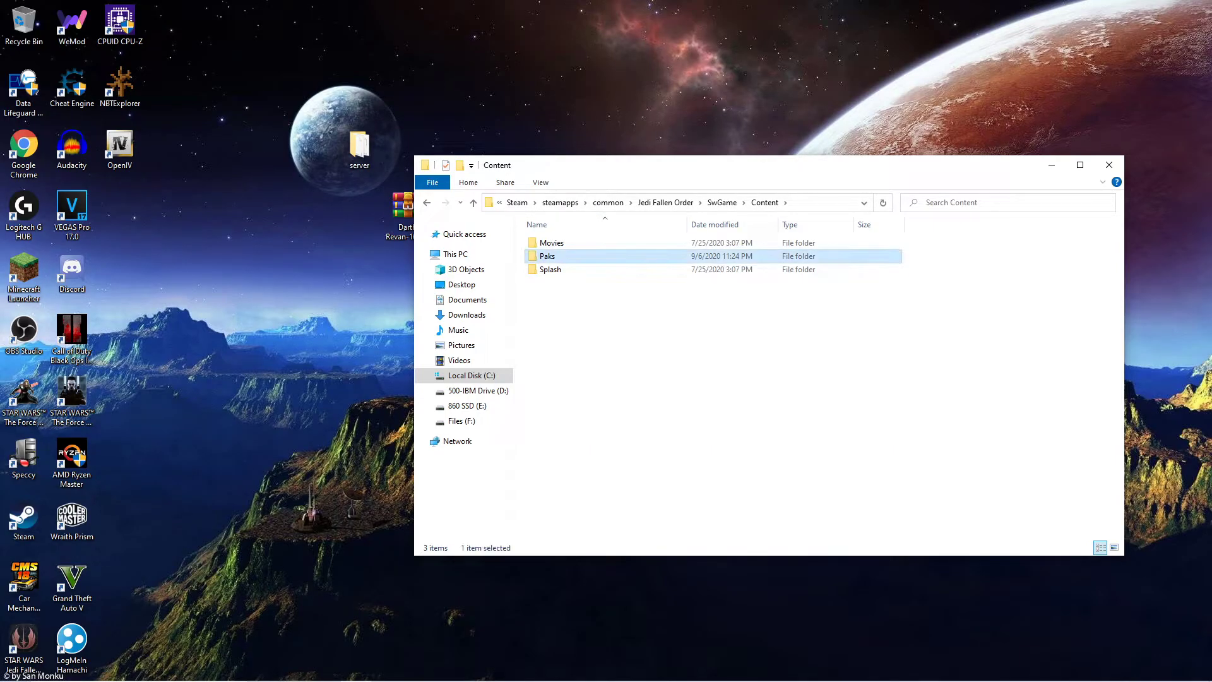
pyautogui.doubleClick(547, 256)
# Step: Snap the Paks window right and open the Darth Revan archive in WinRAR on the left
pyautogui.moveTo(587, 176)
pyautogui.mouseDown()
pyautogui.moveTo(1007, 216)
pyautogui.moveTo(1211, 218)
pyautogui.mouseUp()
pyautogui.press('Escape')
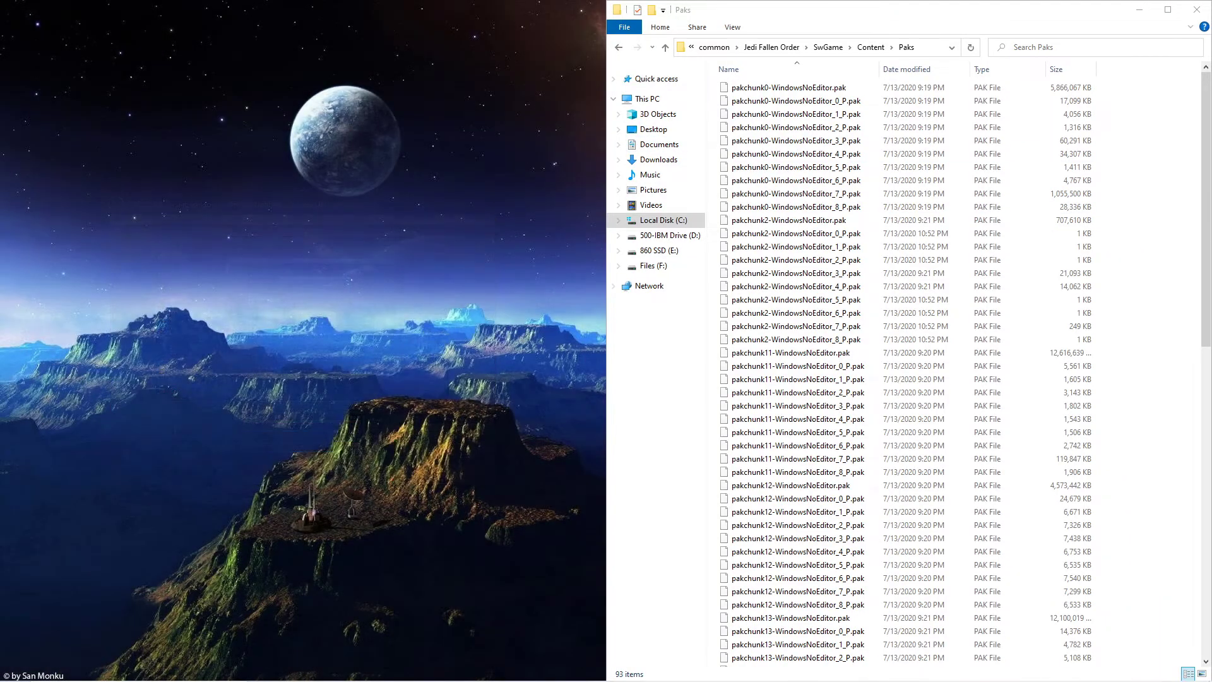
pyautogui.doubleClick(407, 212)
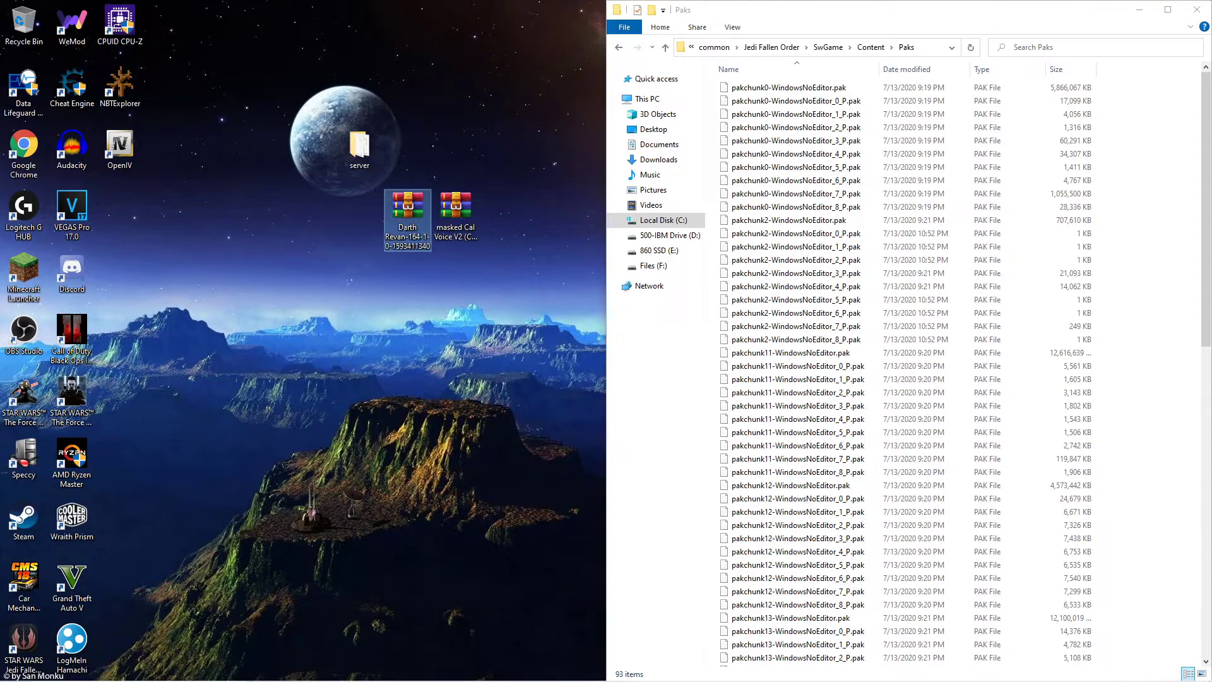
pyautogui.moveTo(511, 152); pyautogui.dragTo(2, 211)
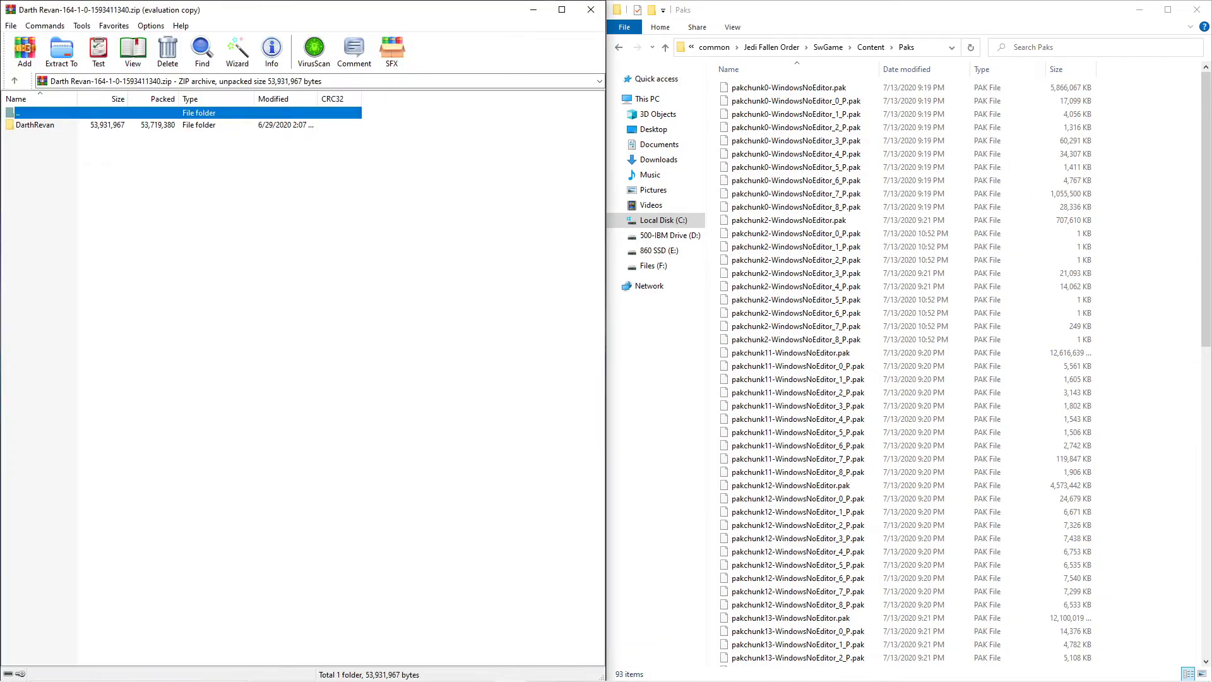
# Step: Copy pakchunk99-Revan_99_P.pak from the DarthRevan folder into Paks, replacing the old copy
pyautogui.doubleClick(35, 124)
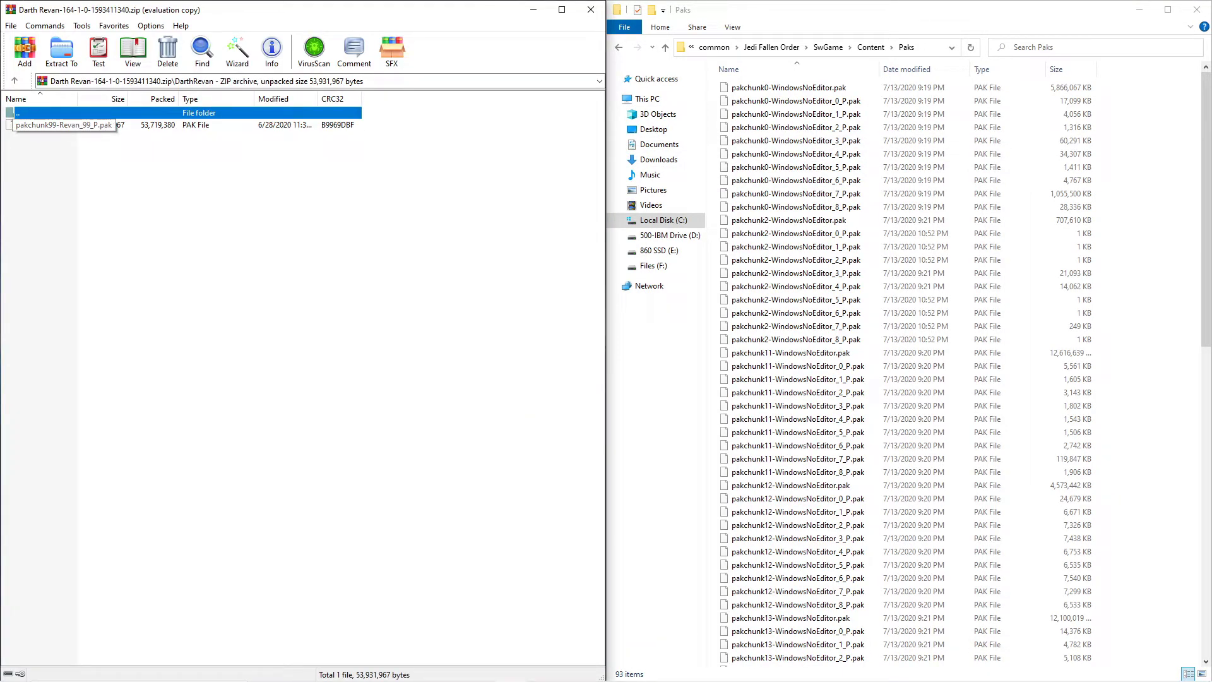
pyautogui.click(35, 124)
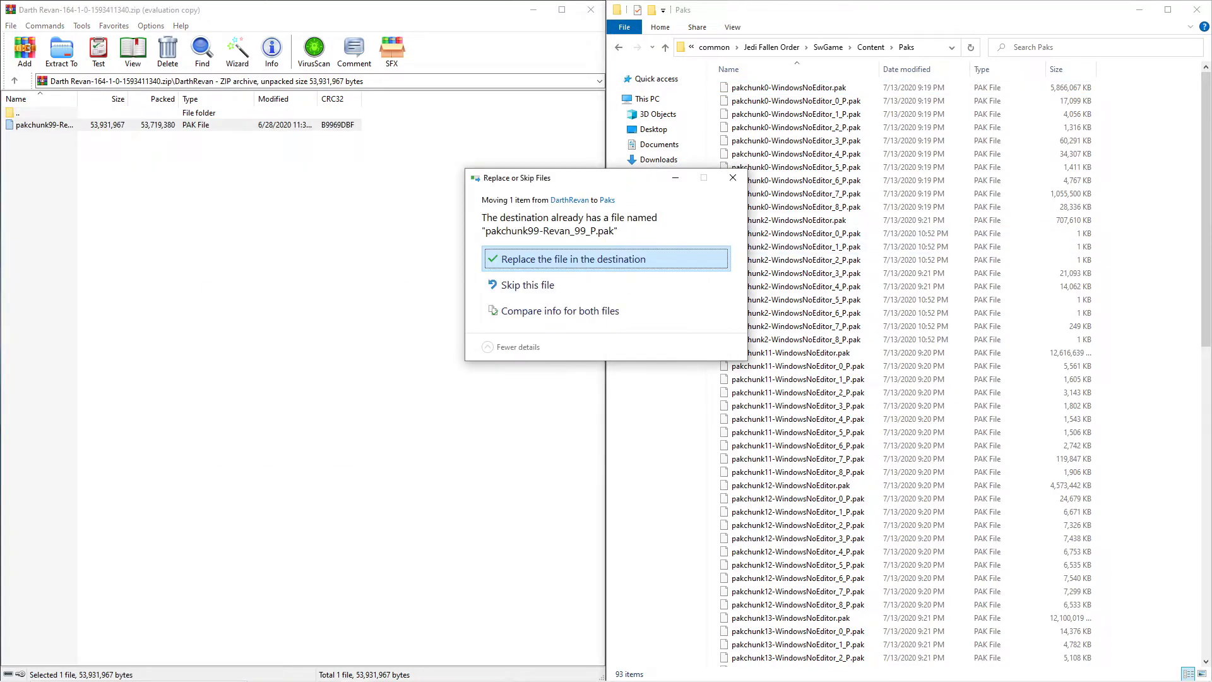
pyautogui.press('Return')
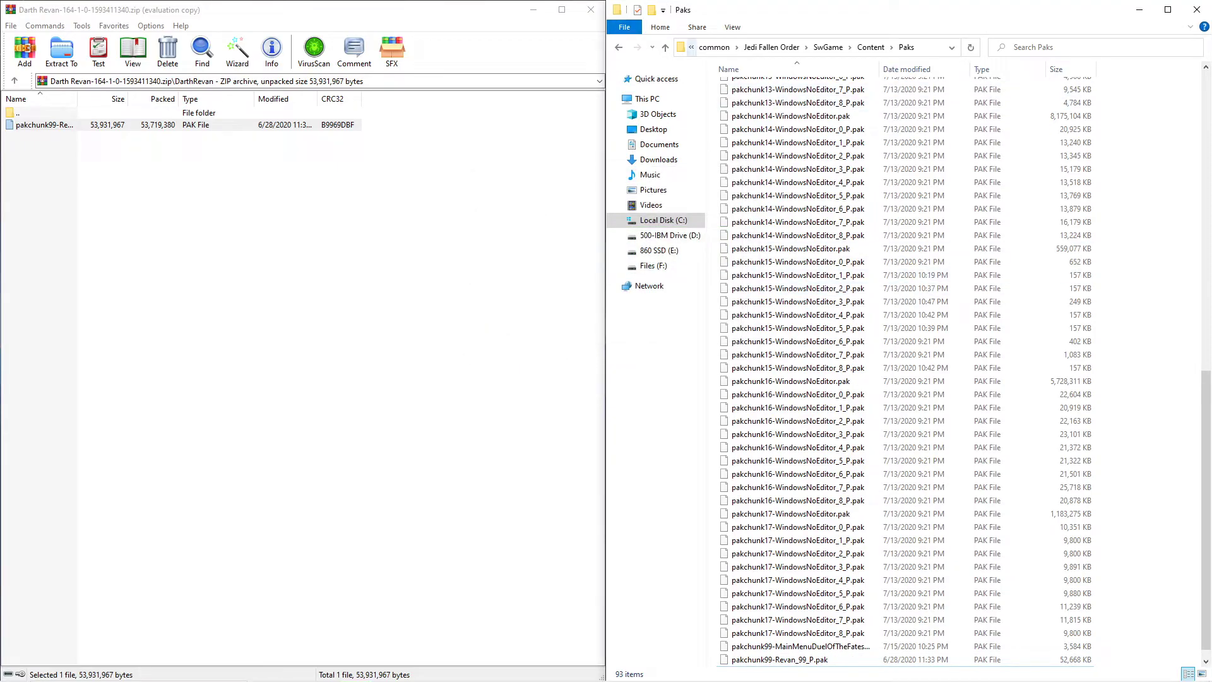
pyautogui.click(591, 10)
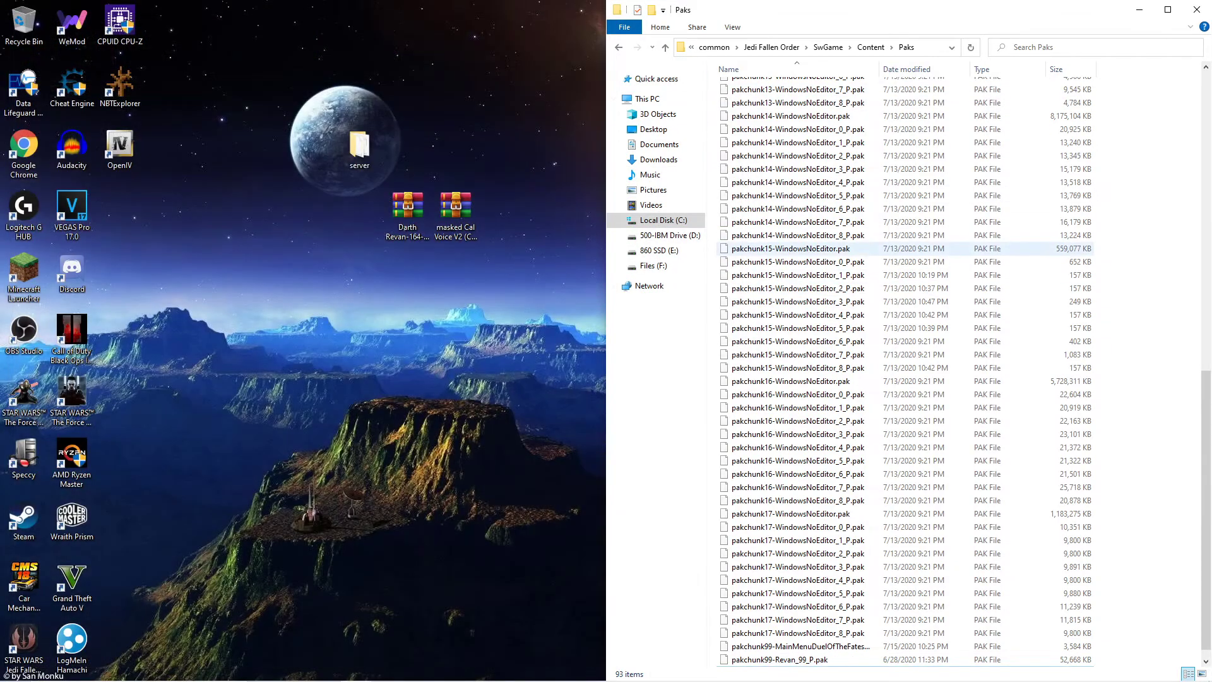
pyautogui.click(407, 215)
# Step: Copy pakchunk99-Revan_99_P.pak from the Darth Revan archive into Paks, replacing the existing file
pyautogui.doubleClick(408, 215)
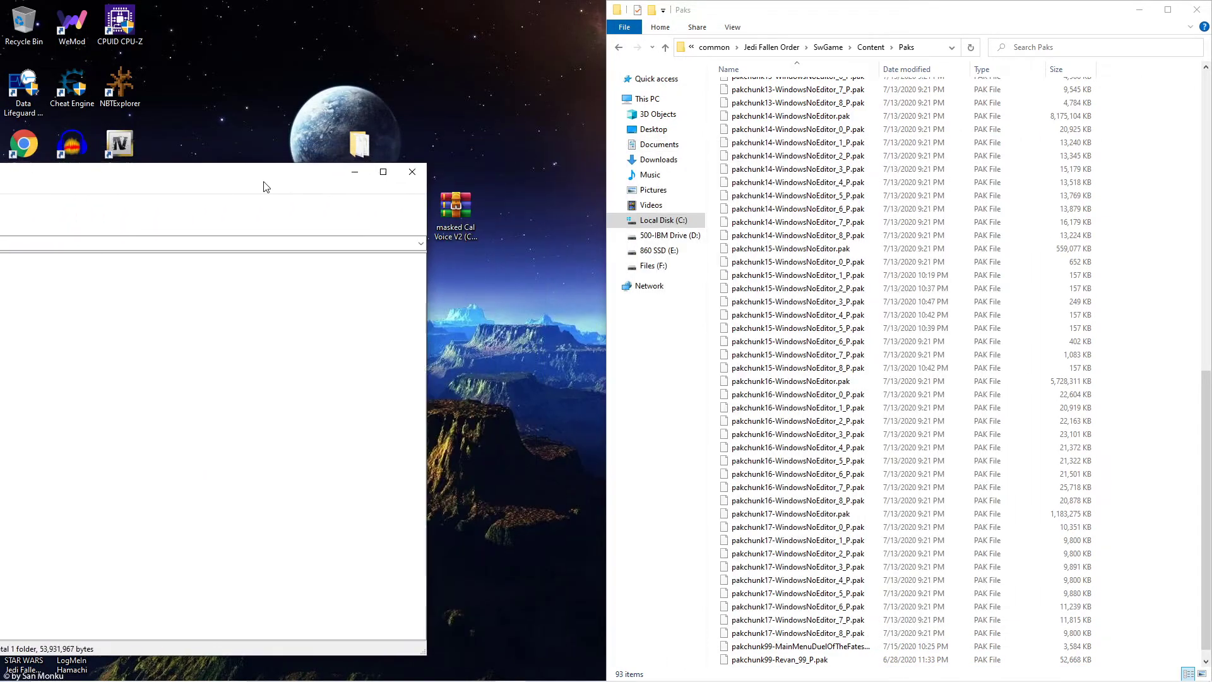
pyautogui.moveTo(543, 150); pyautogui.dragTo(1, 163)
pyautogui.doubleClick(35, 124)
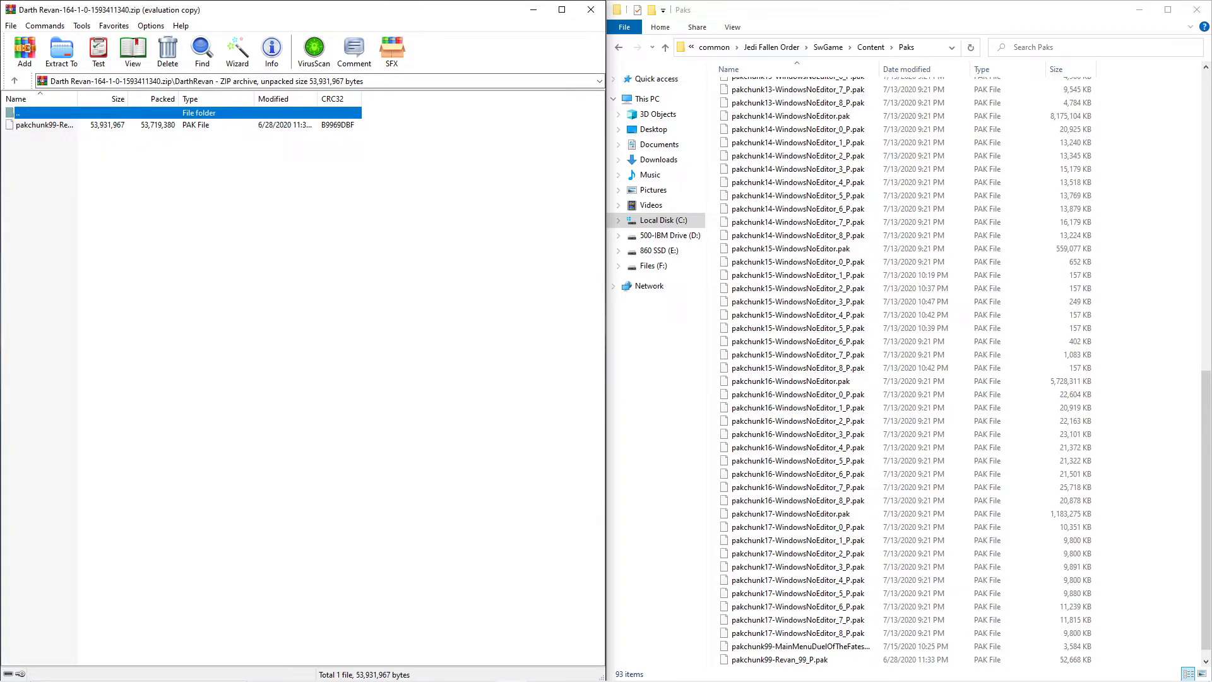
pyautogui.click(45, 124)
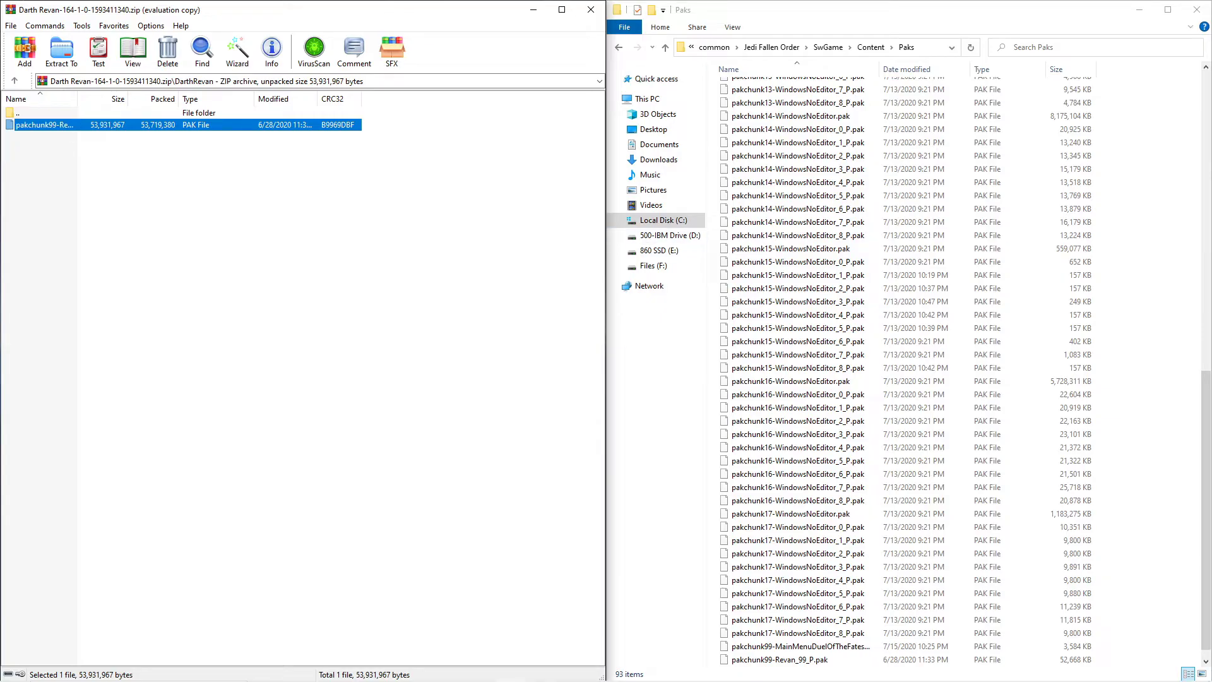
pyautogui.moveTo(44, 124); pyautogui.dragTo(884, 379)
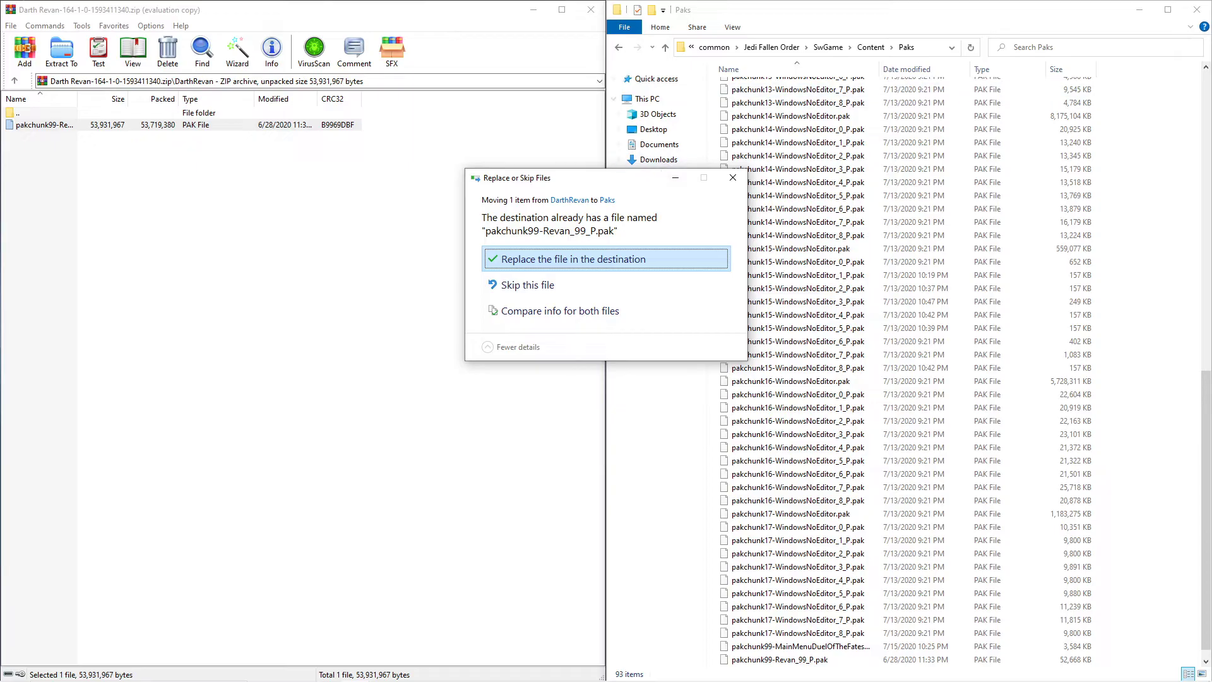
pyautogui.press('Return')
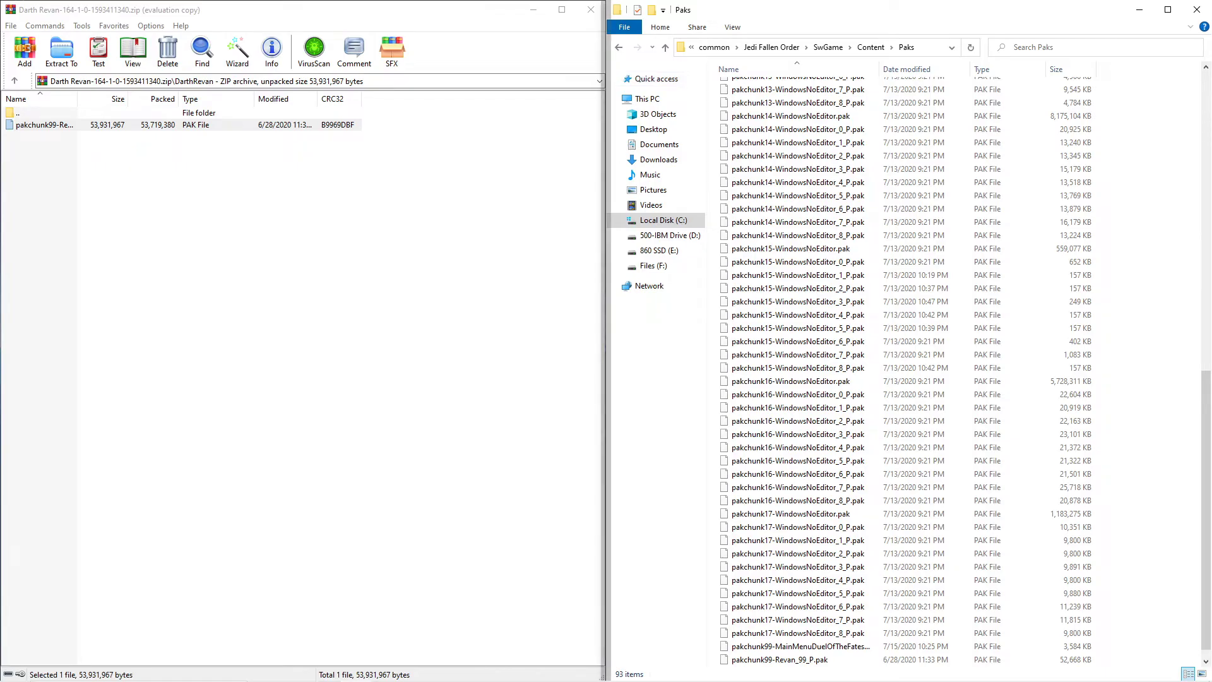
# Step: Close the WinRAR archive window and the Paks Explorer window
pyautogui.click(591, 9)
pyautogui.click(1196, 9)
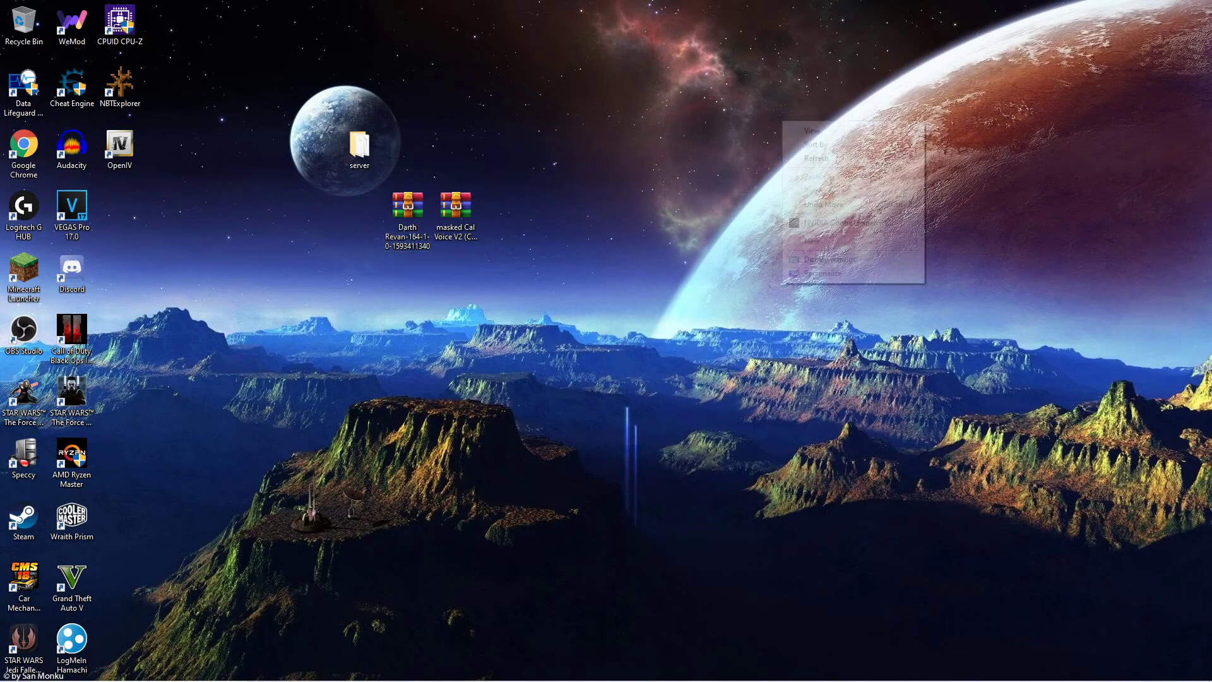